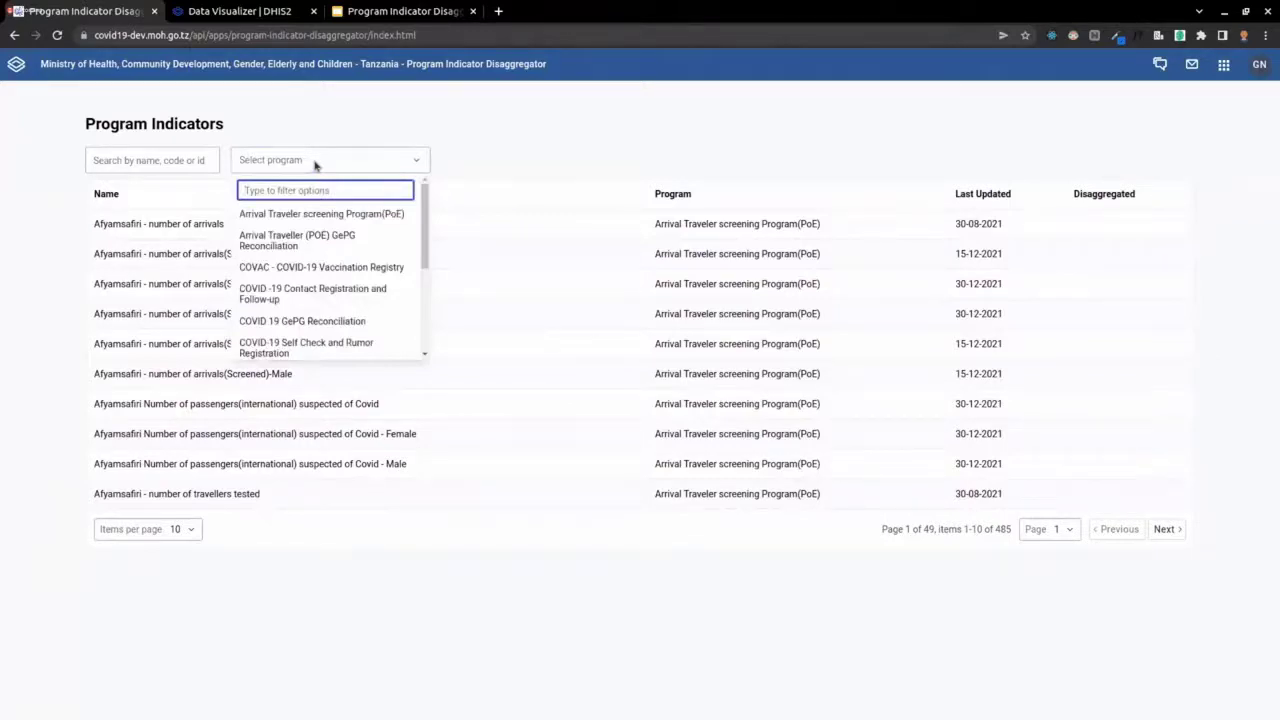
- Filter the program indicators to the COVID-19 Suspect and Case-based Surveillance program and open the COVID-19 Cases indicator
type("co")
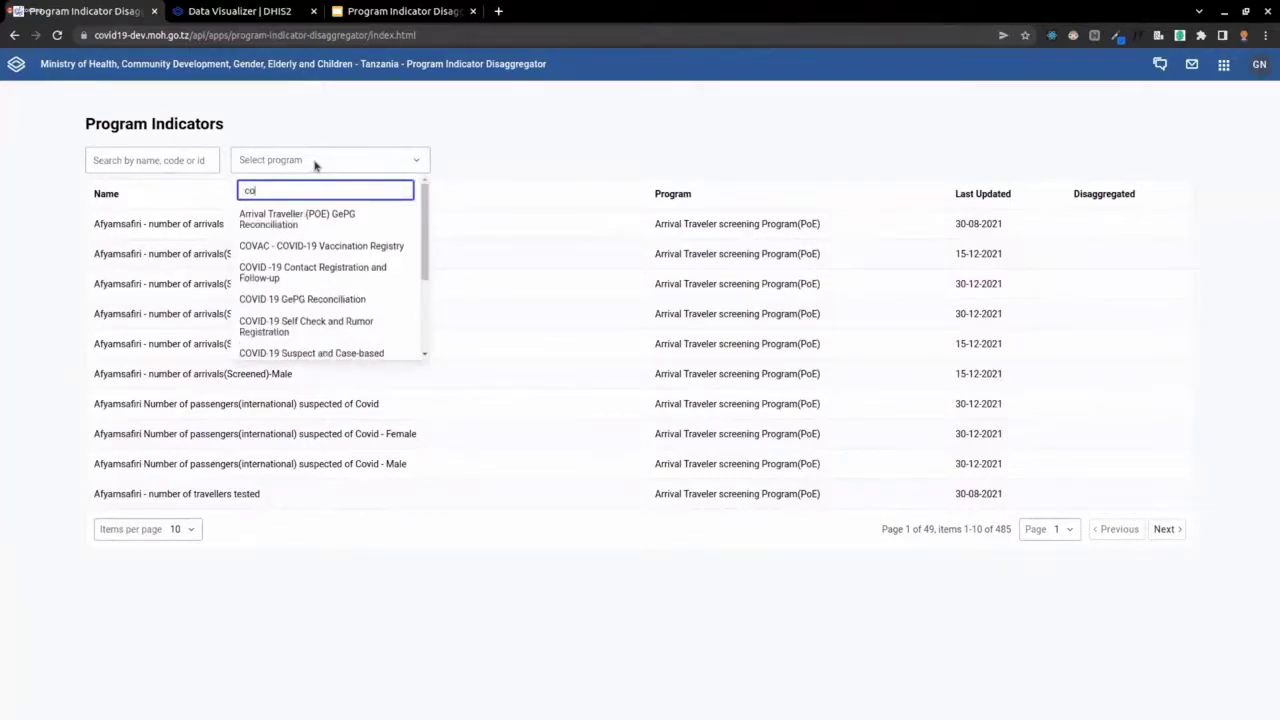
key("BackSpace")
key("BackSpace")
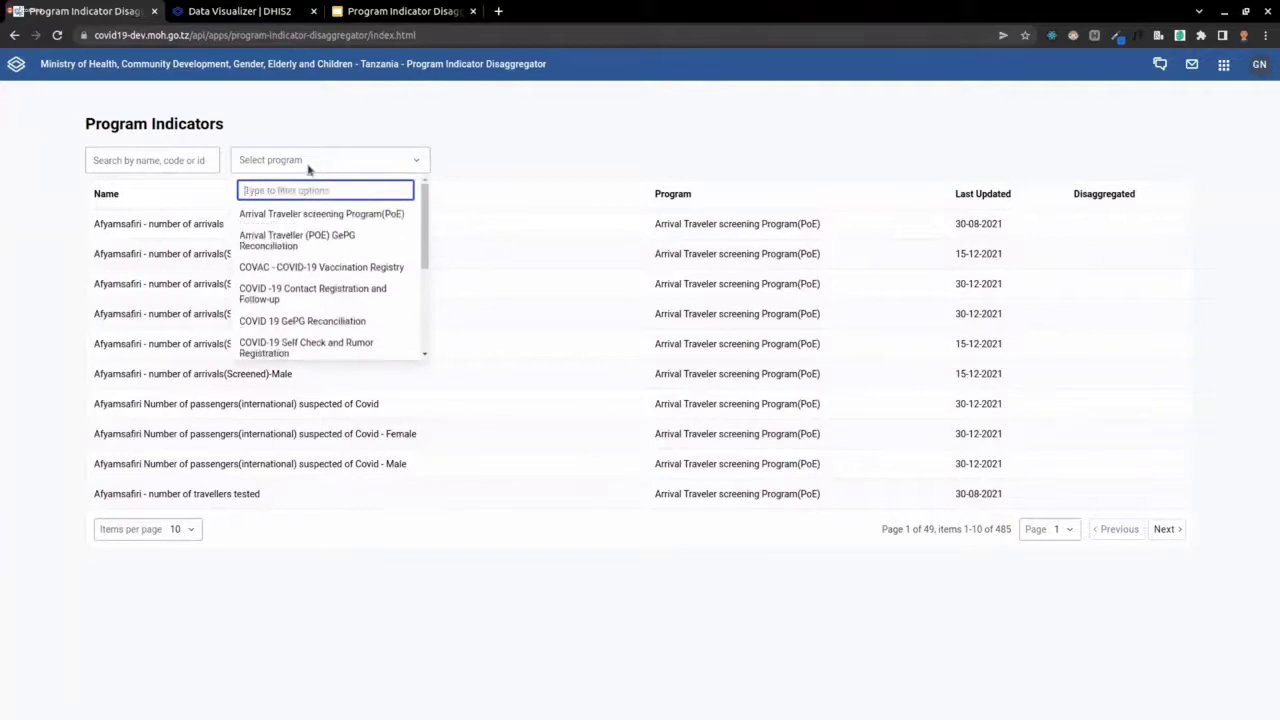
type("su")
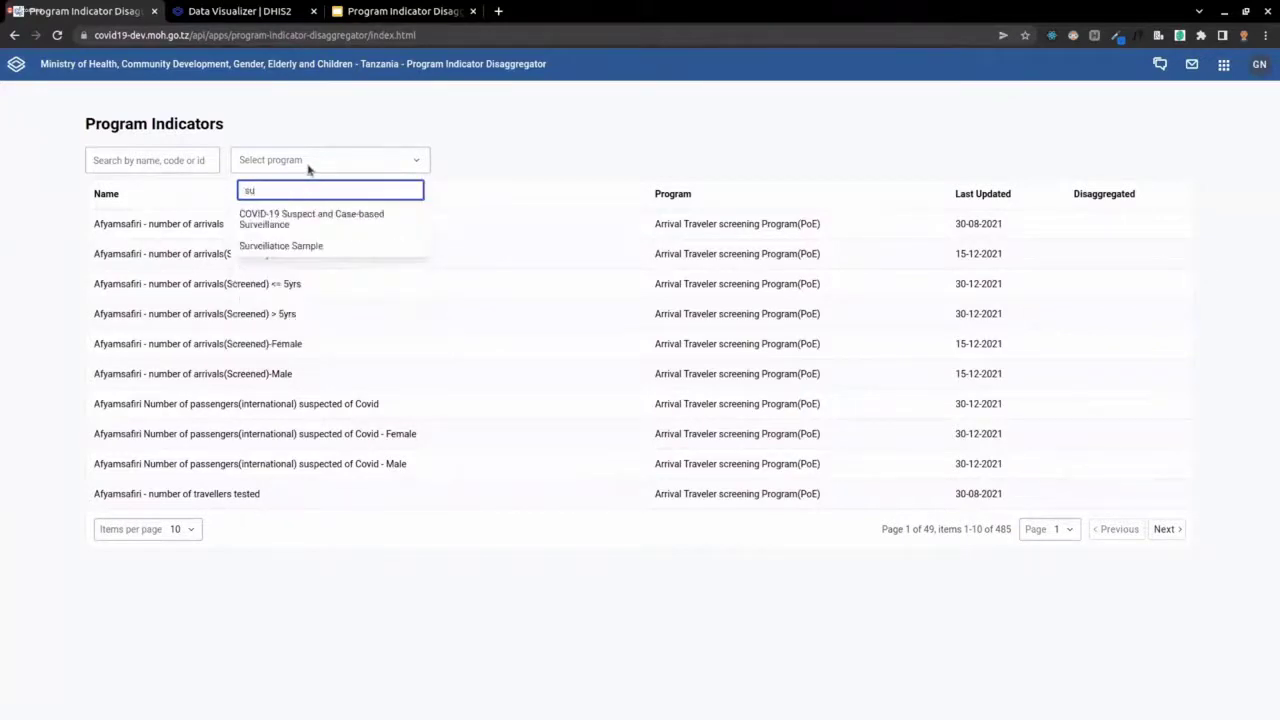
left_click(292, 222)
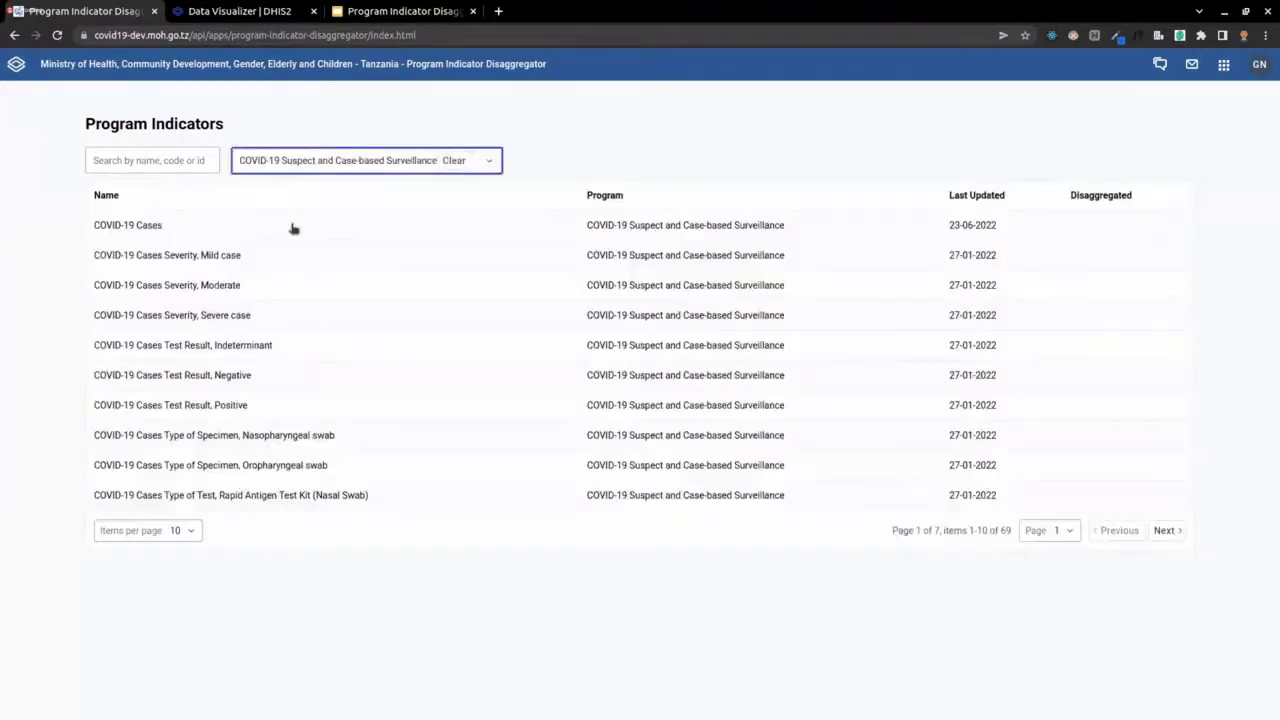
left_click(143, 226)
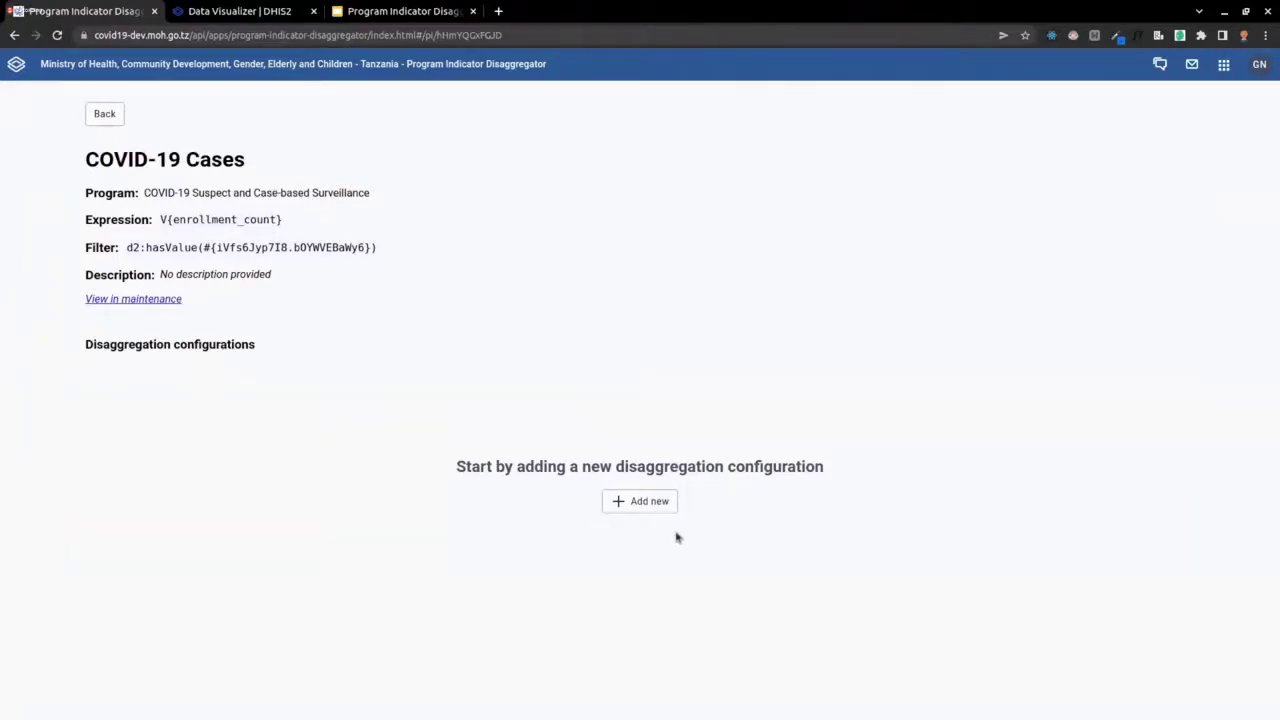
- Start a new disaggregation by the Health outcome data element from Stage 5 - Health Outcome, including all of its options
left_click(643, 506)
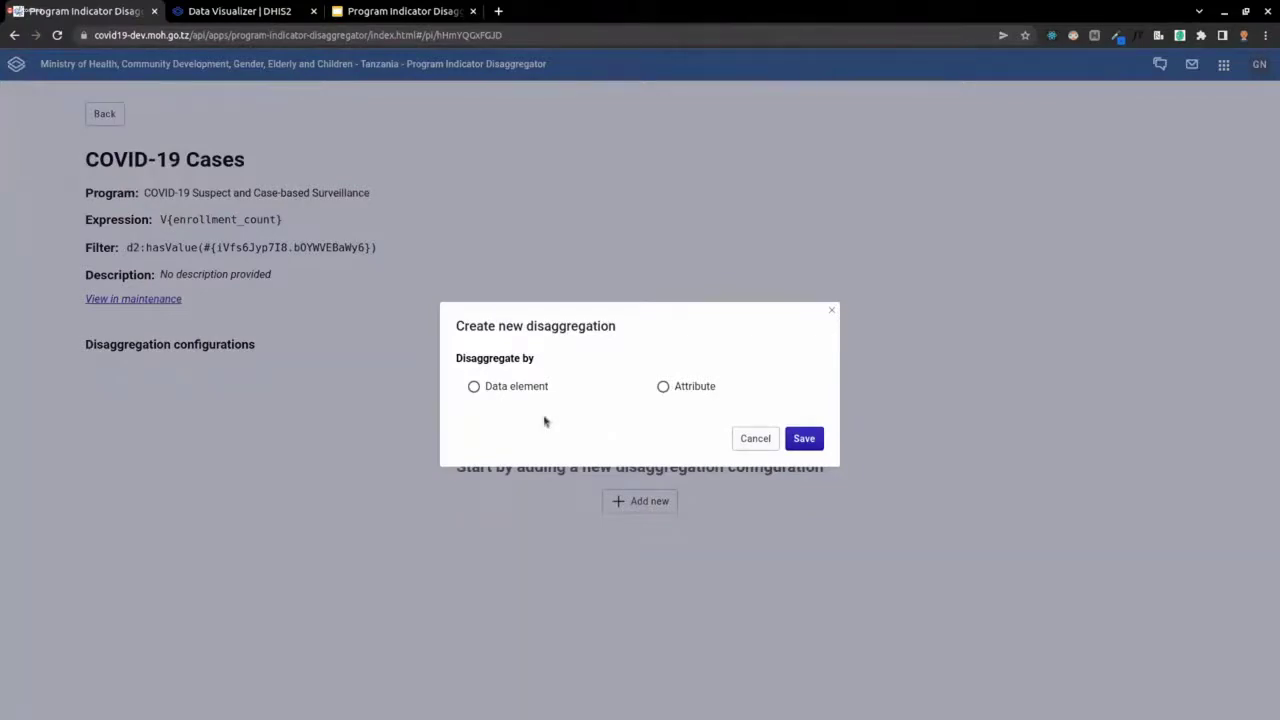
left_click(489, 391)
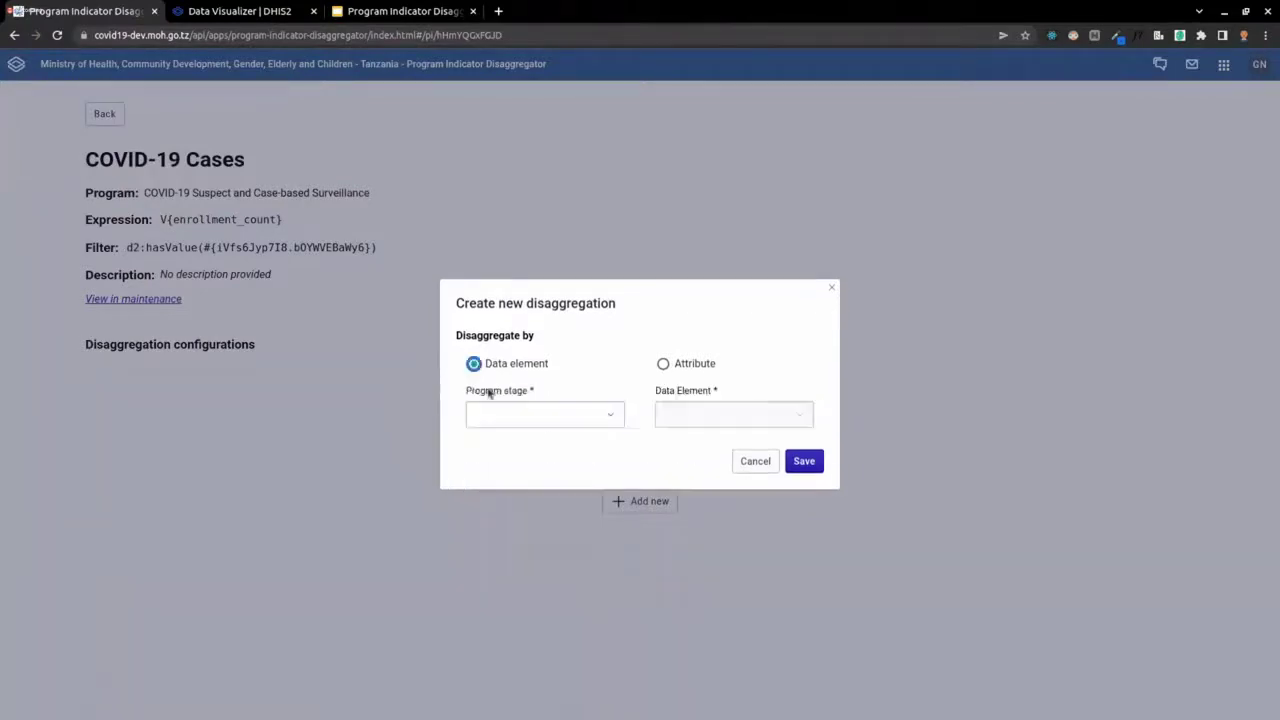
left_click(535, 410)
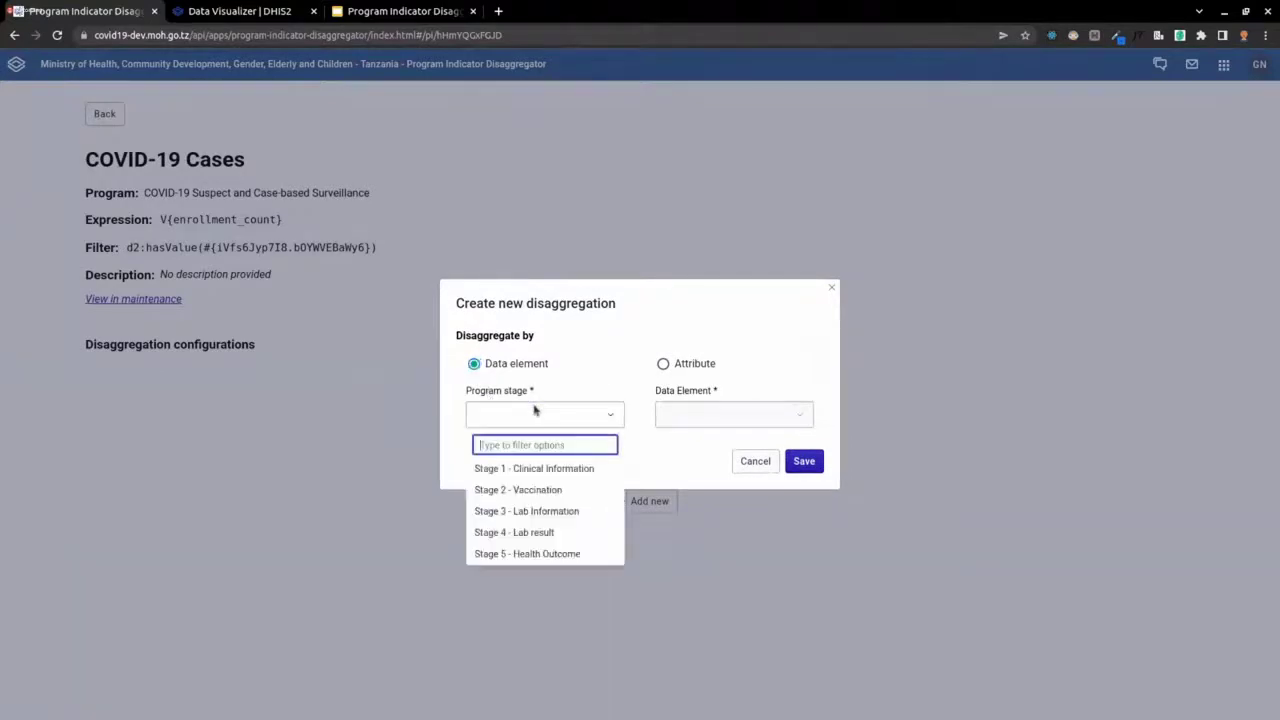
left_click(525, 554)
left_click(707, 421)
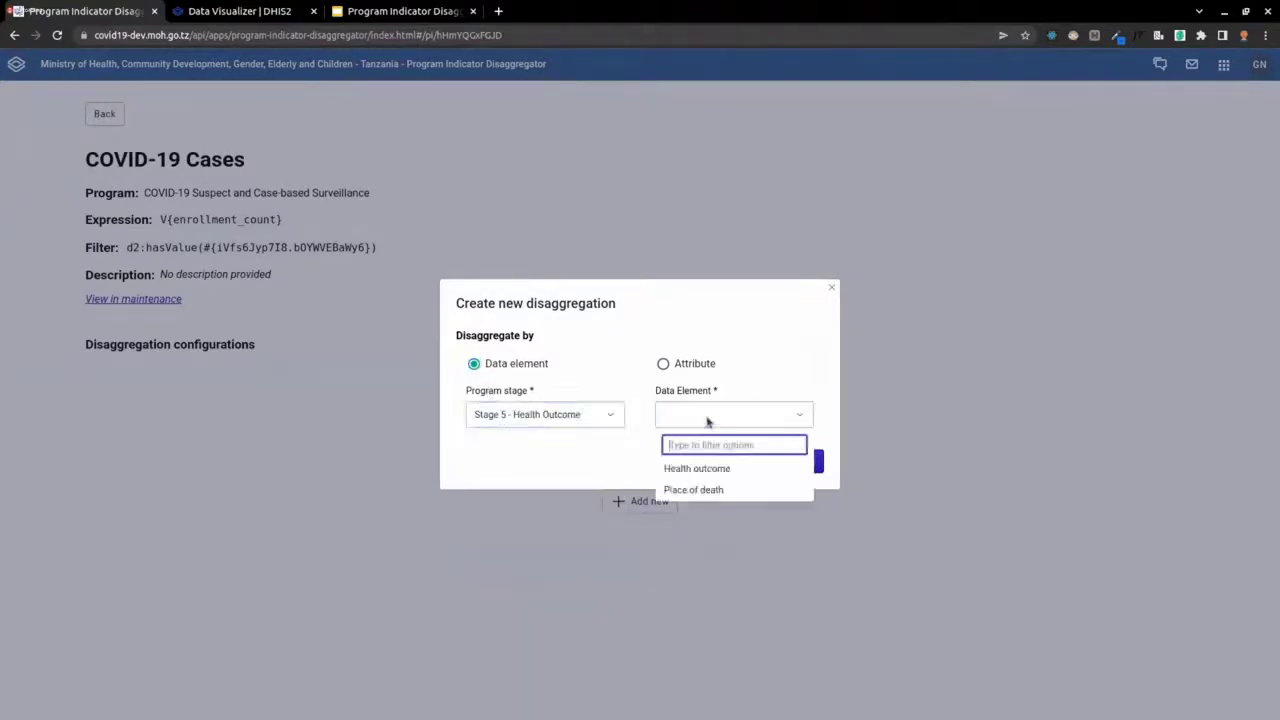
left_click(692, 468)
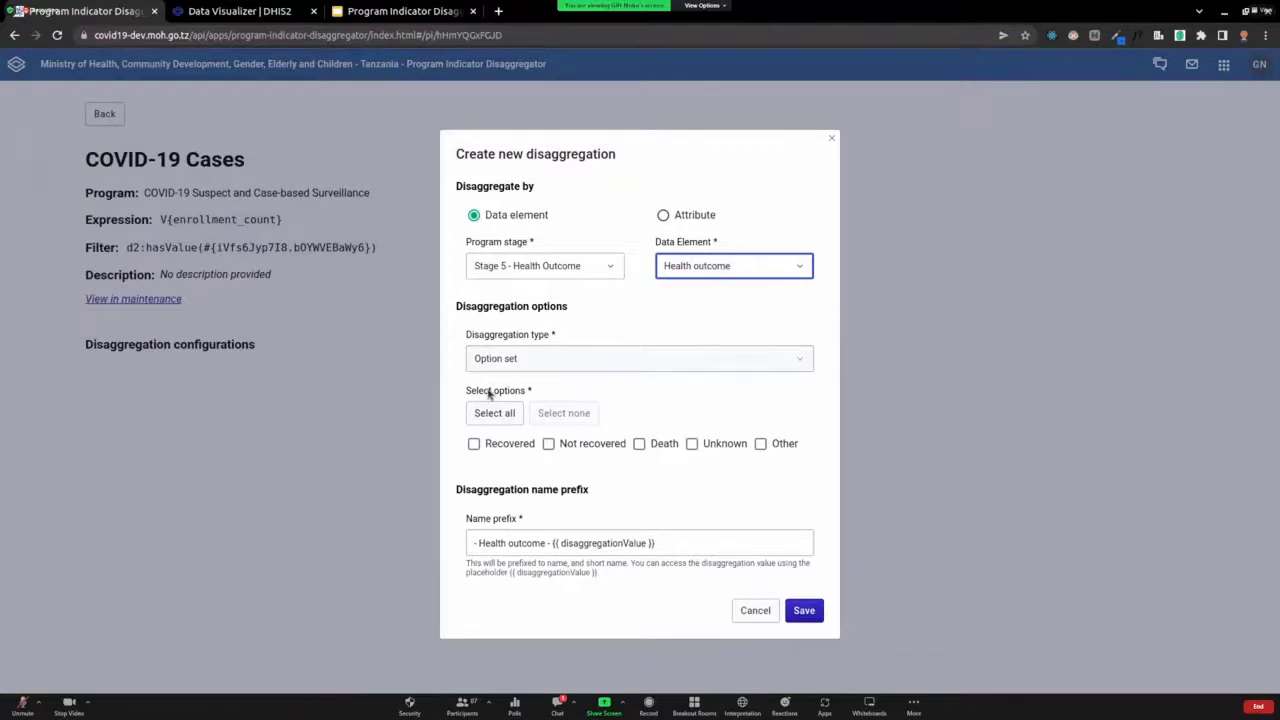
left_click(491, 421)
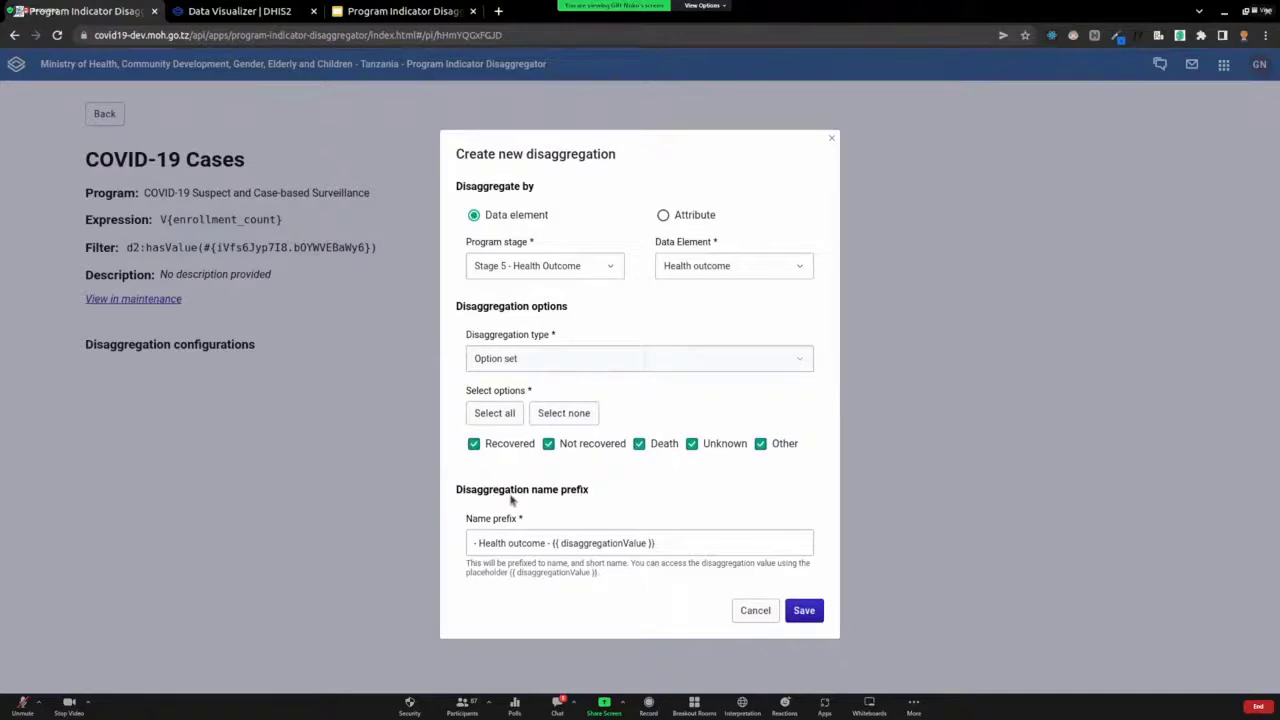
- Change the disaggregation name prefix to "- outcome - {{ disaggregationValue }}" and save the configuration
left_click(497, 535)
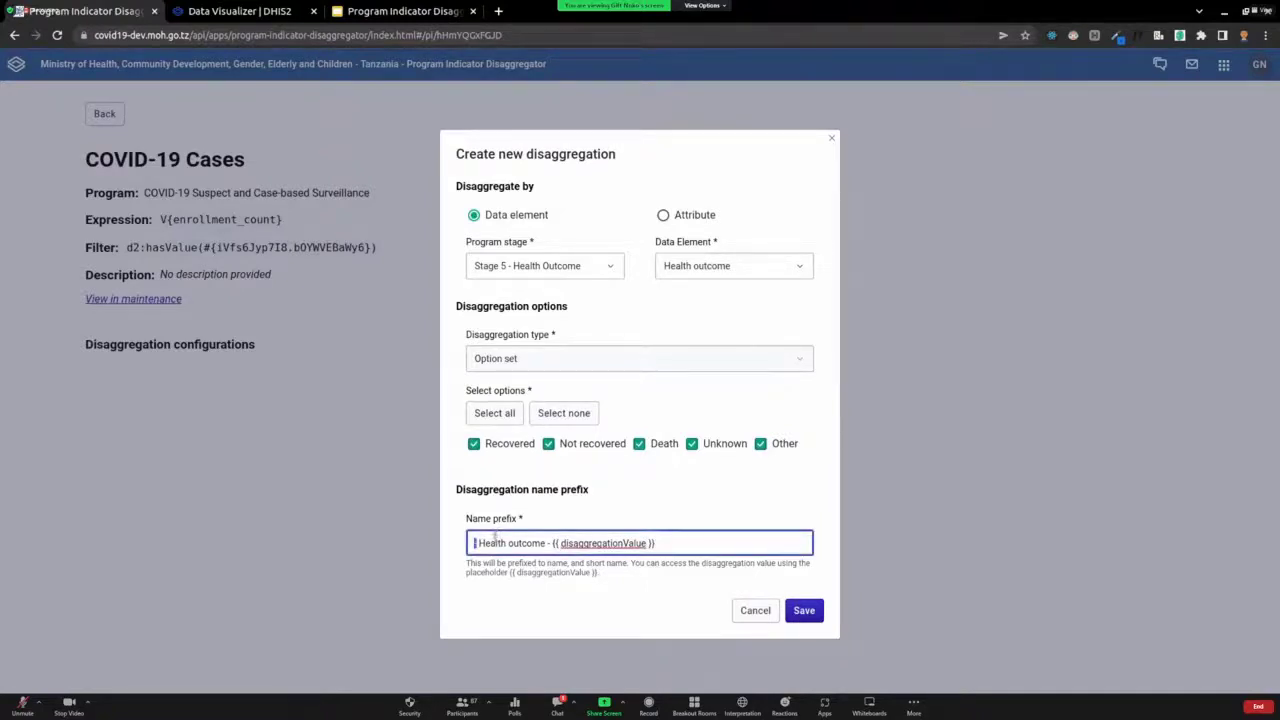
double_click(495, 535)
key("BackSpace")
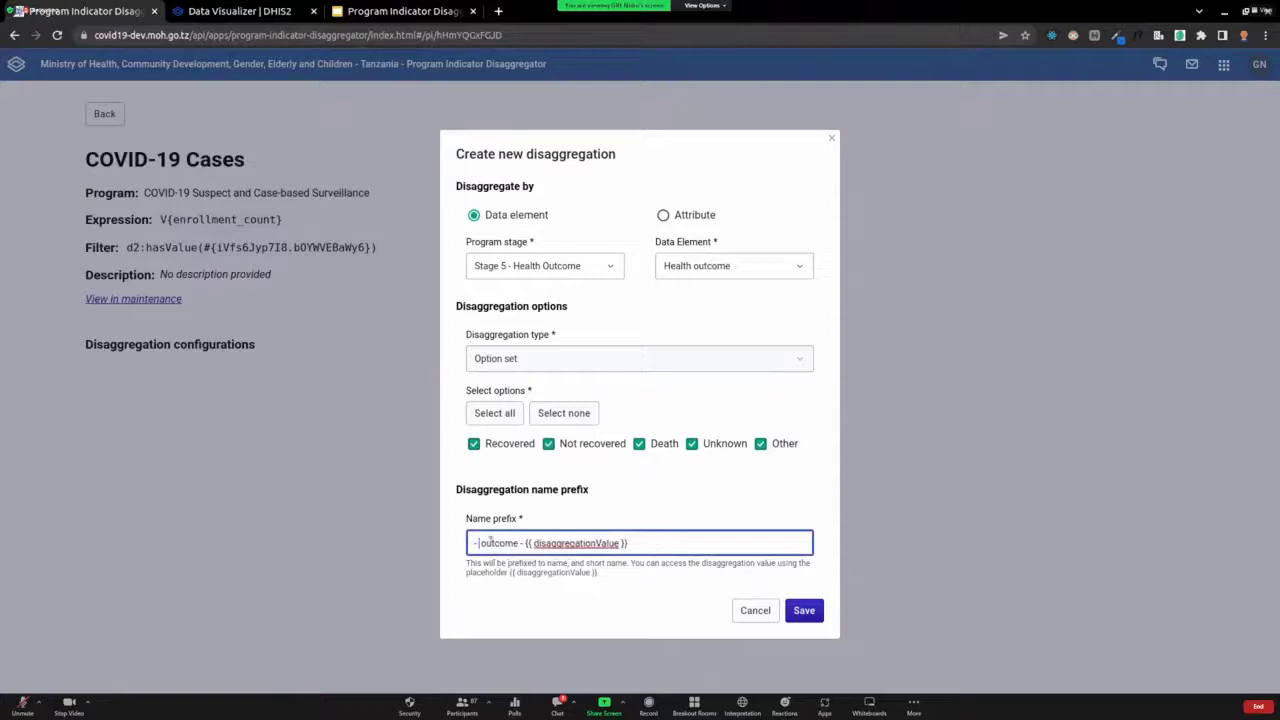
key("Delete")
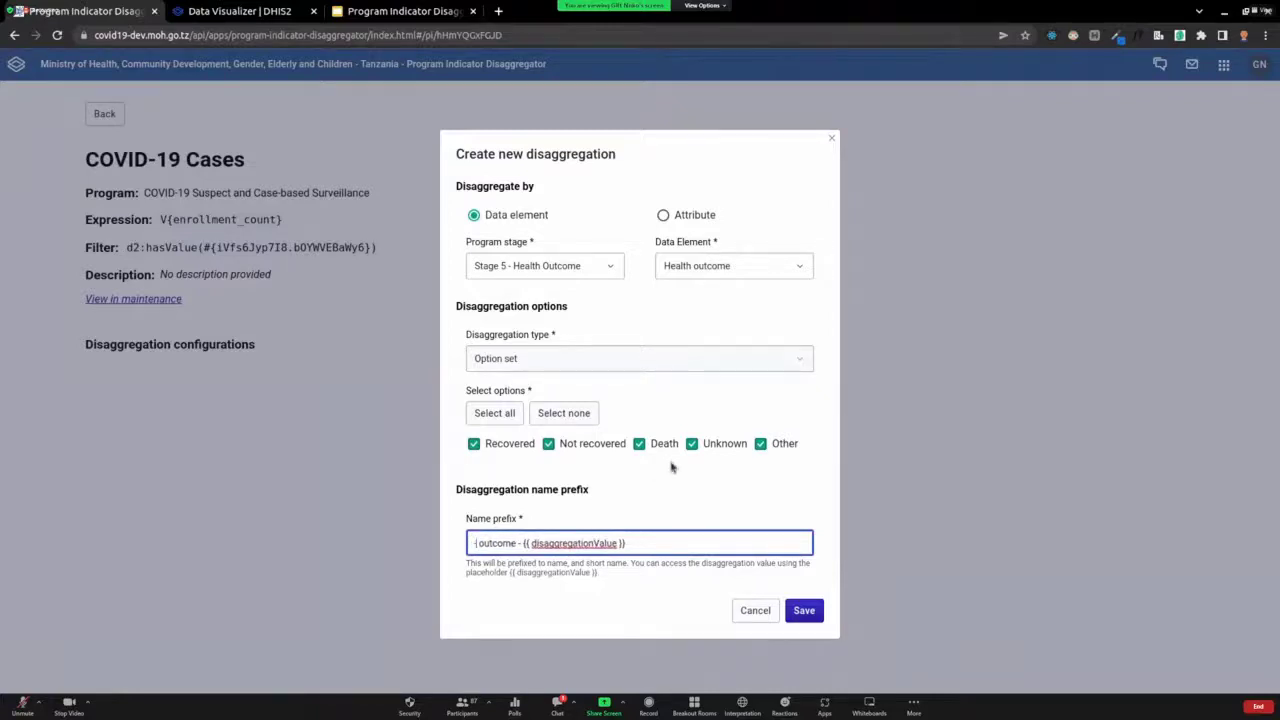
left_click(802, 611)
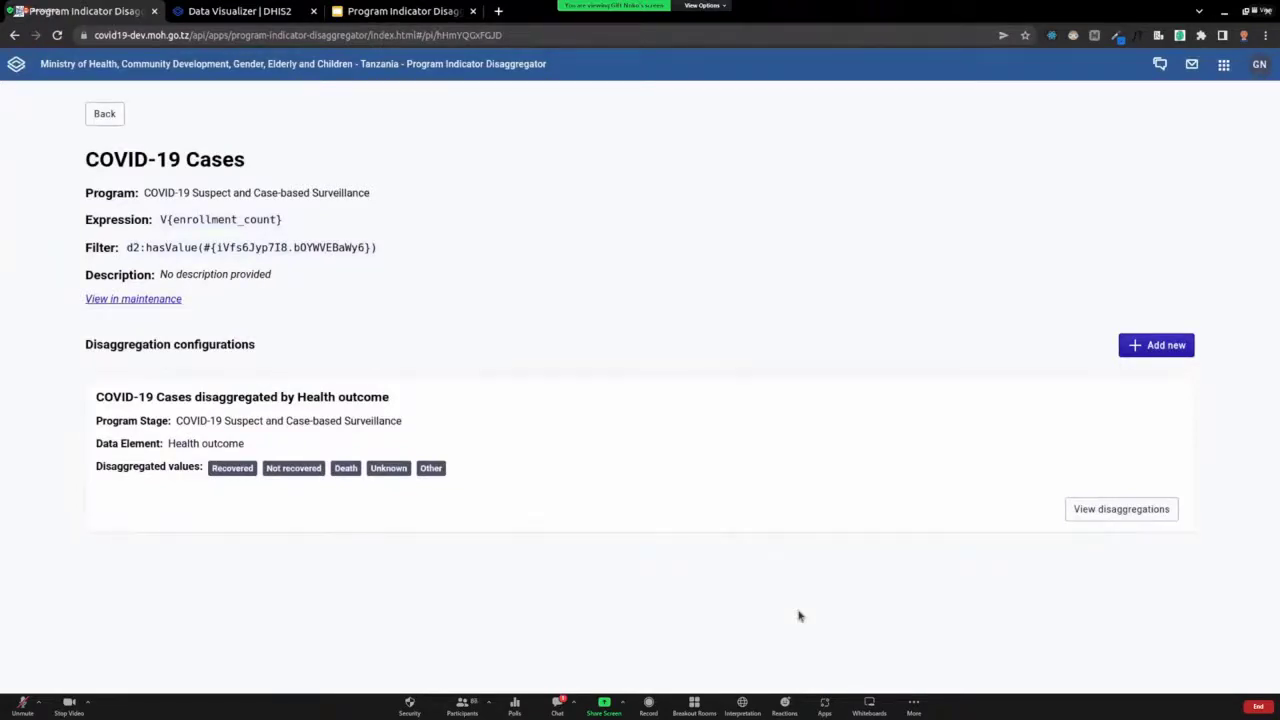
- Review the program indicators generated by the Health outcome disaggregation, then close the list
left_click(1092, 518)
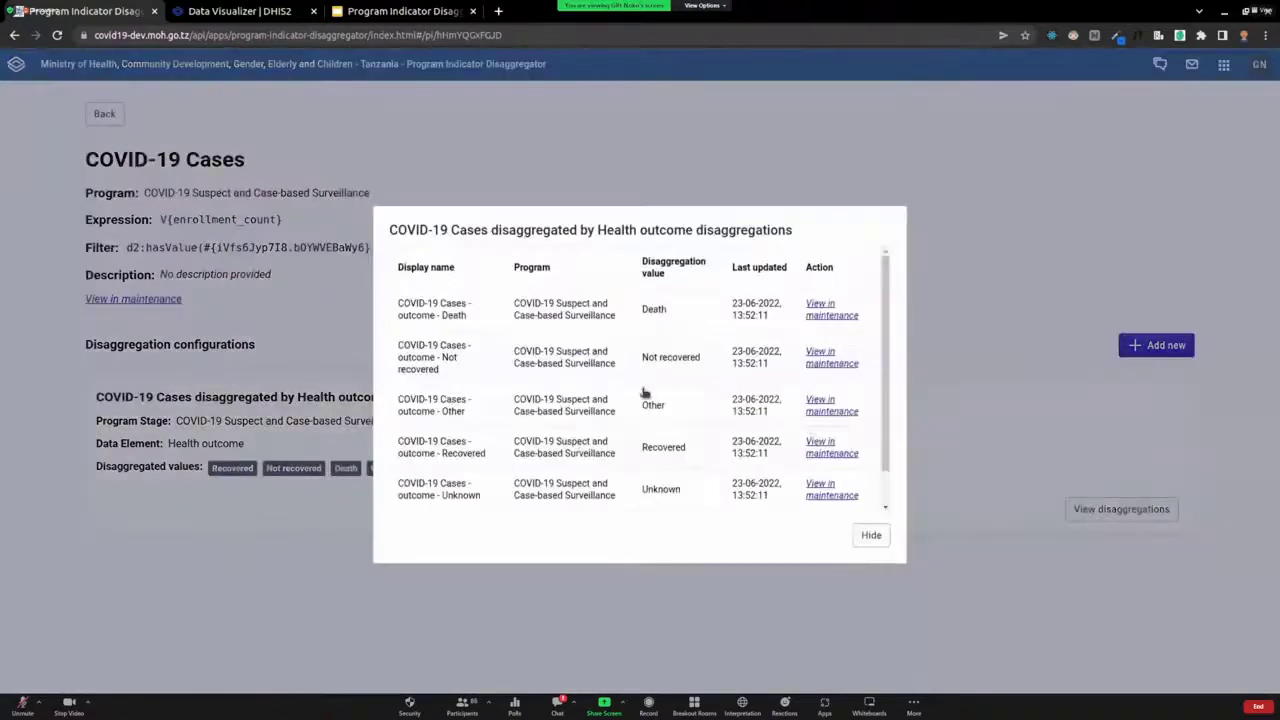
scroll(645, 392, "down", 2)
scroll(645, 392, "up", 2)
left_click(875, 538)
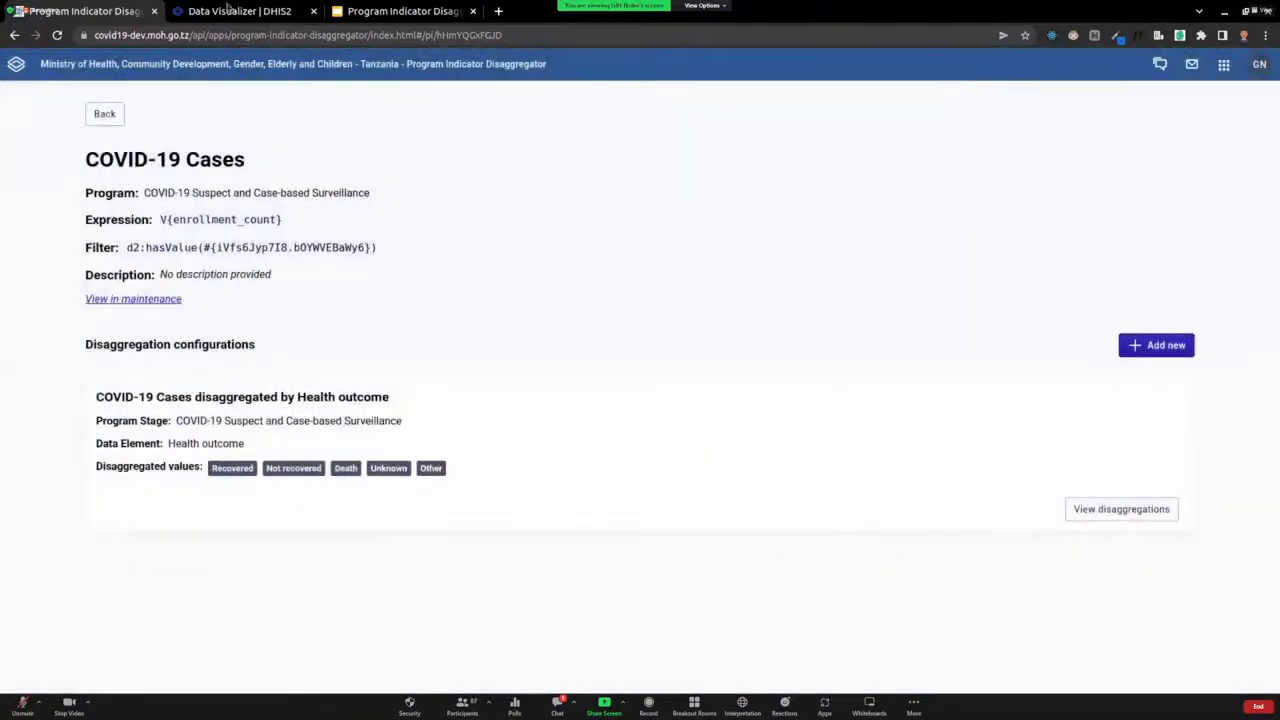
- Switch to Data Visualizer and list the program indicators of COVID-19 Suspect and Case-based Surveillance for the data dimension
left_click(228, 10)
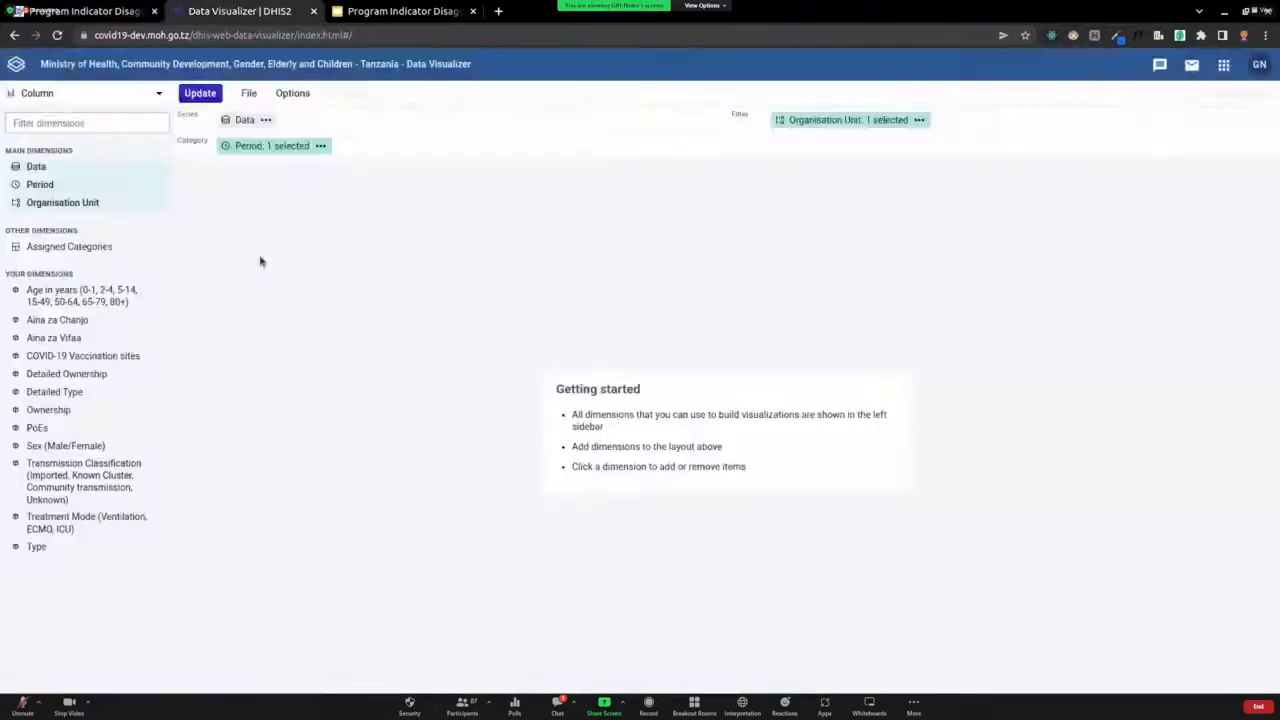
left_click(244, 120)
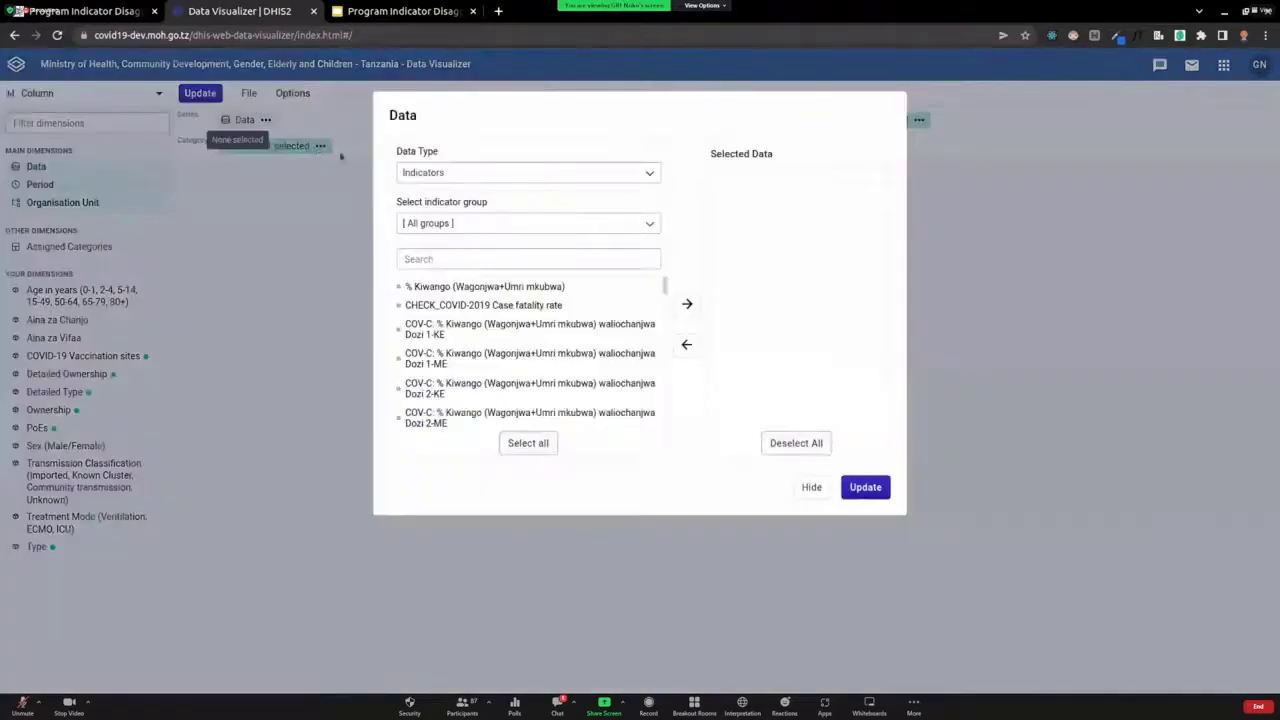
left_click(457, 172)
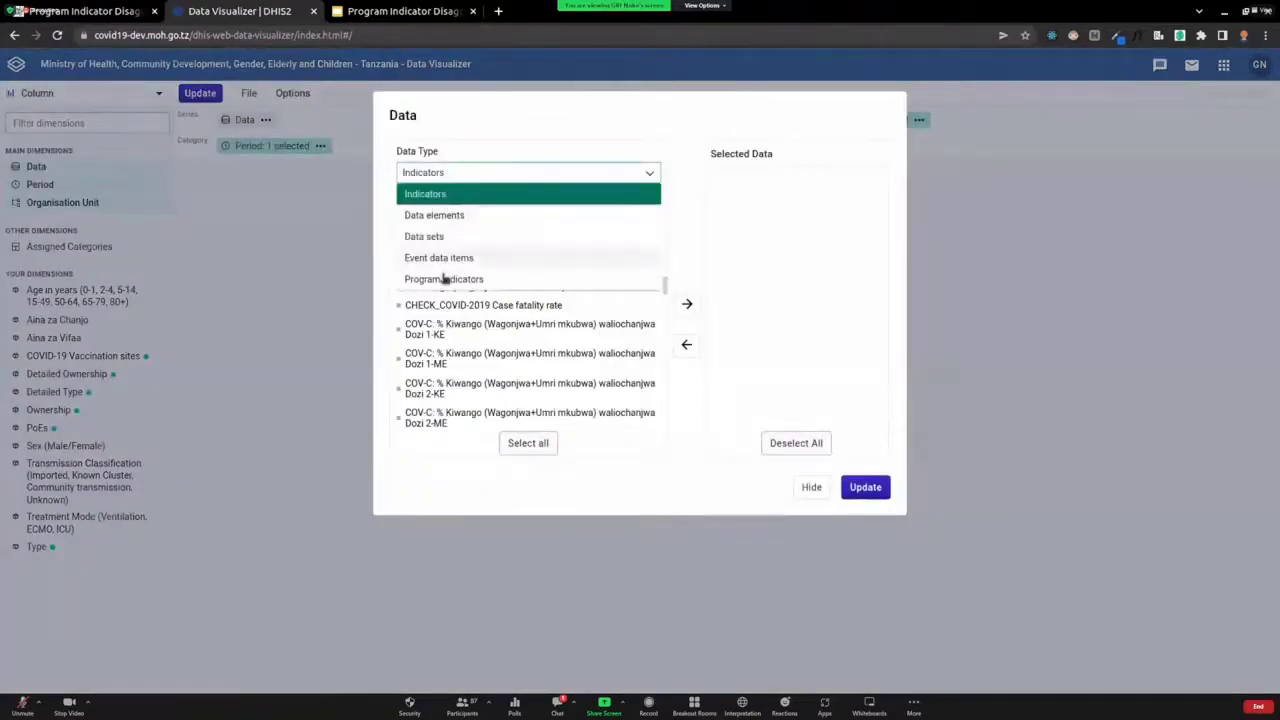
left_click(443, 279)
left_click(441, 232)
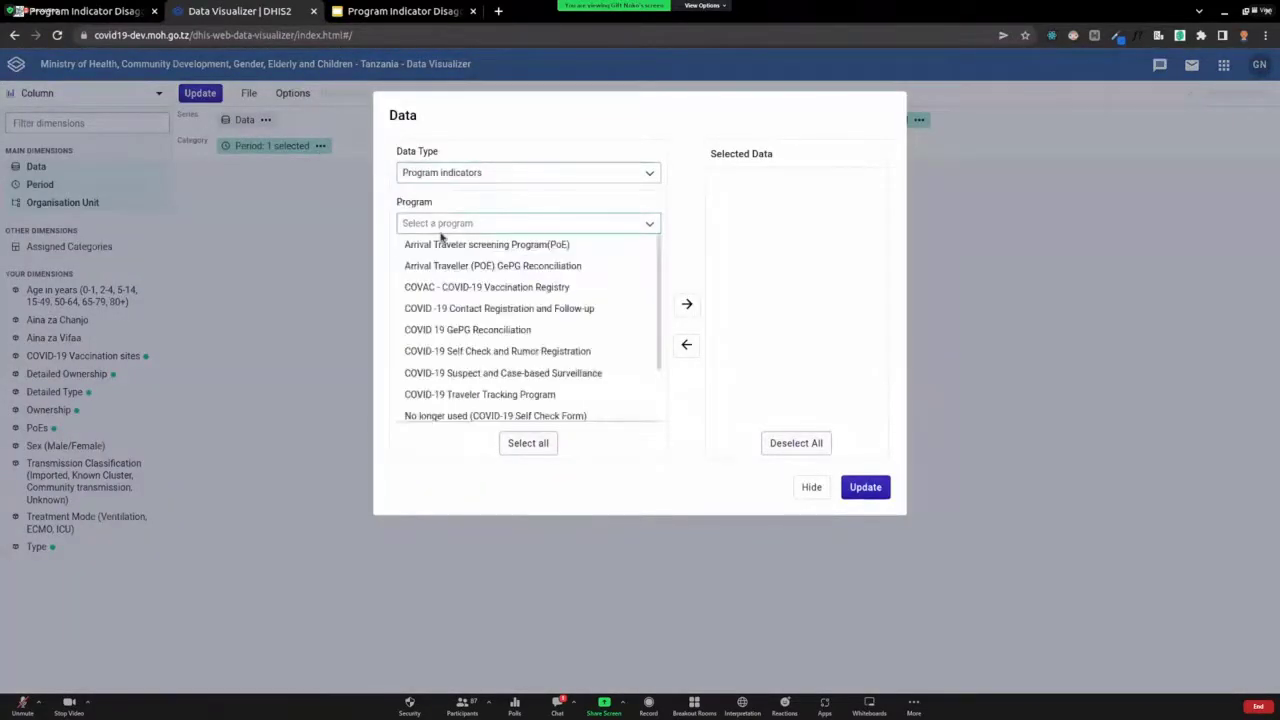
left_click(448, 372)
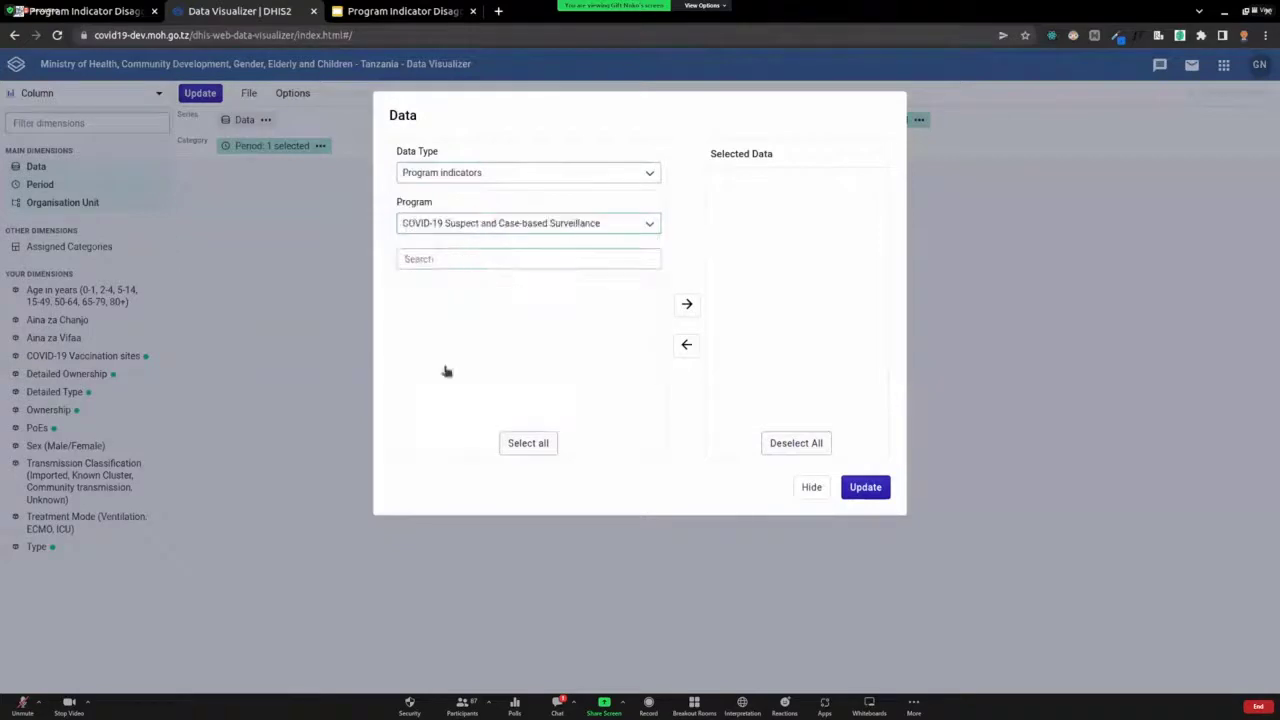
- Add COVID-19 Cases and its outcome indicators Death, Not recovered, Other and Recovered to the selected data
double_click(441, 287)
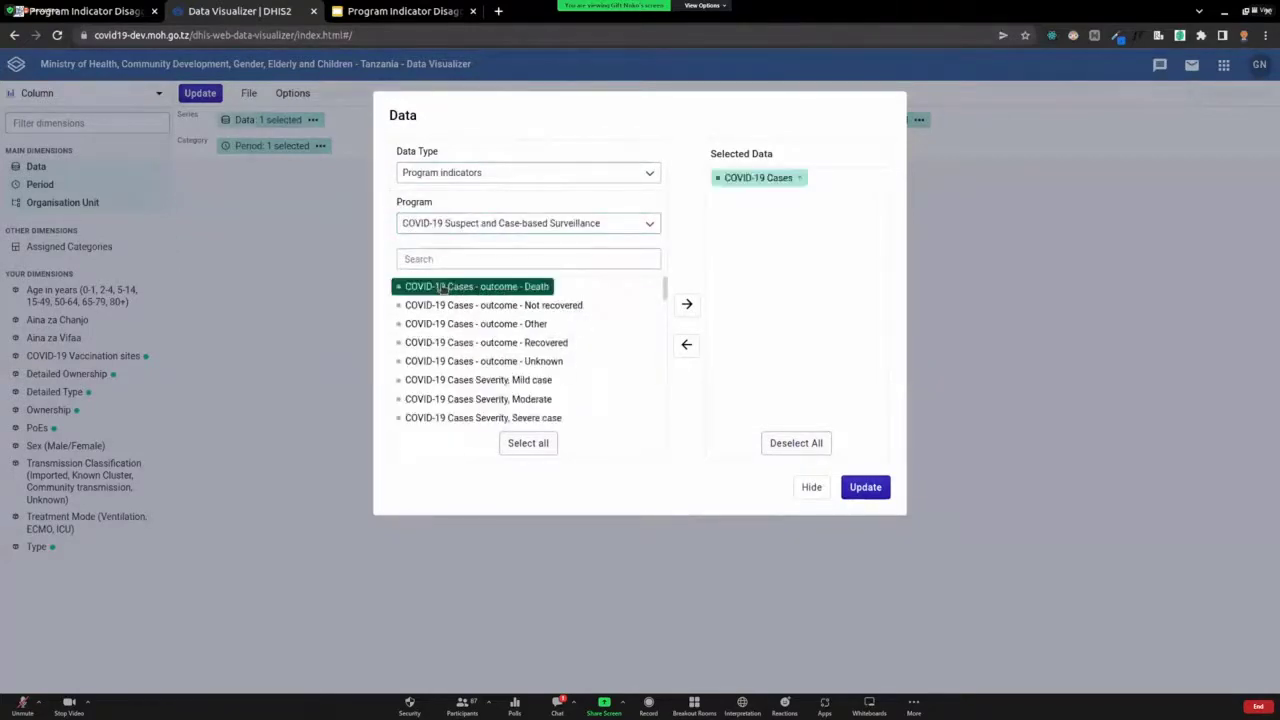
double_click(441, 287)
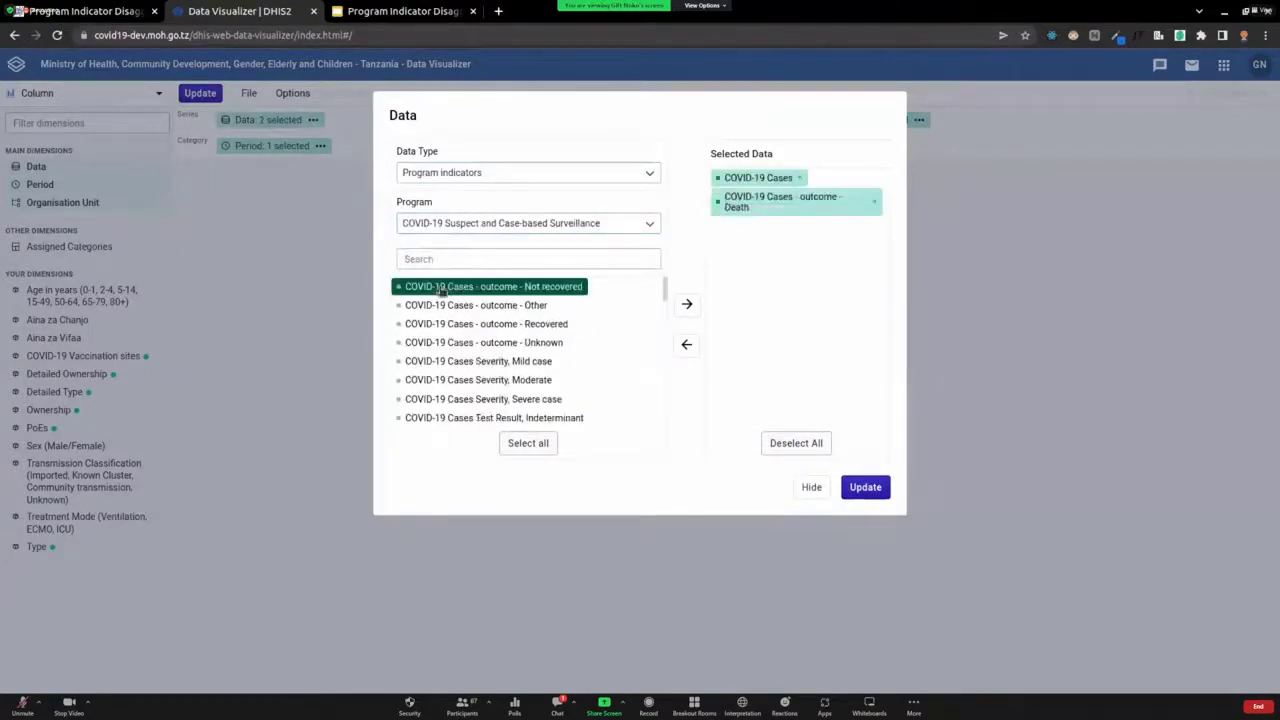
double_click(441, 287)
double_click(441, 287)
double_click(441, 287)
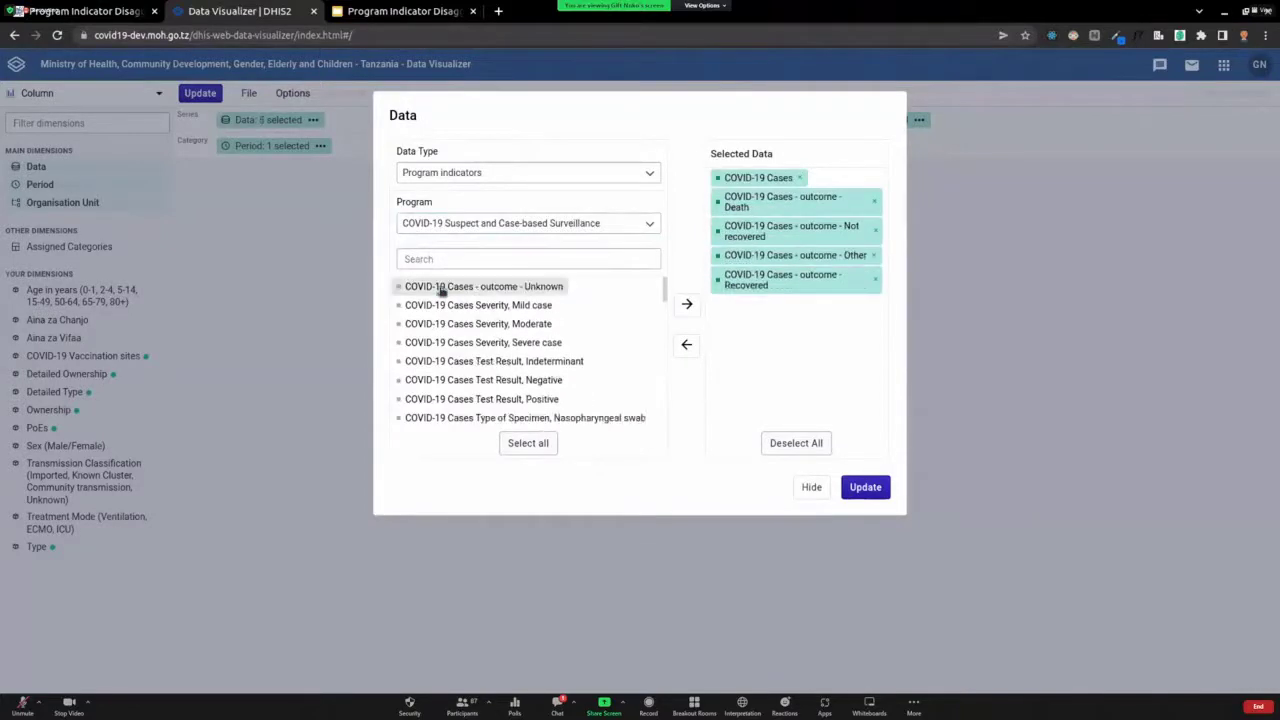
left_click(812, 489)
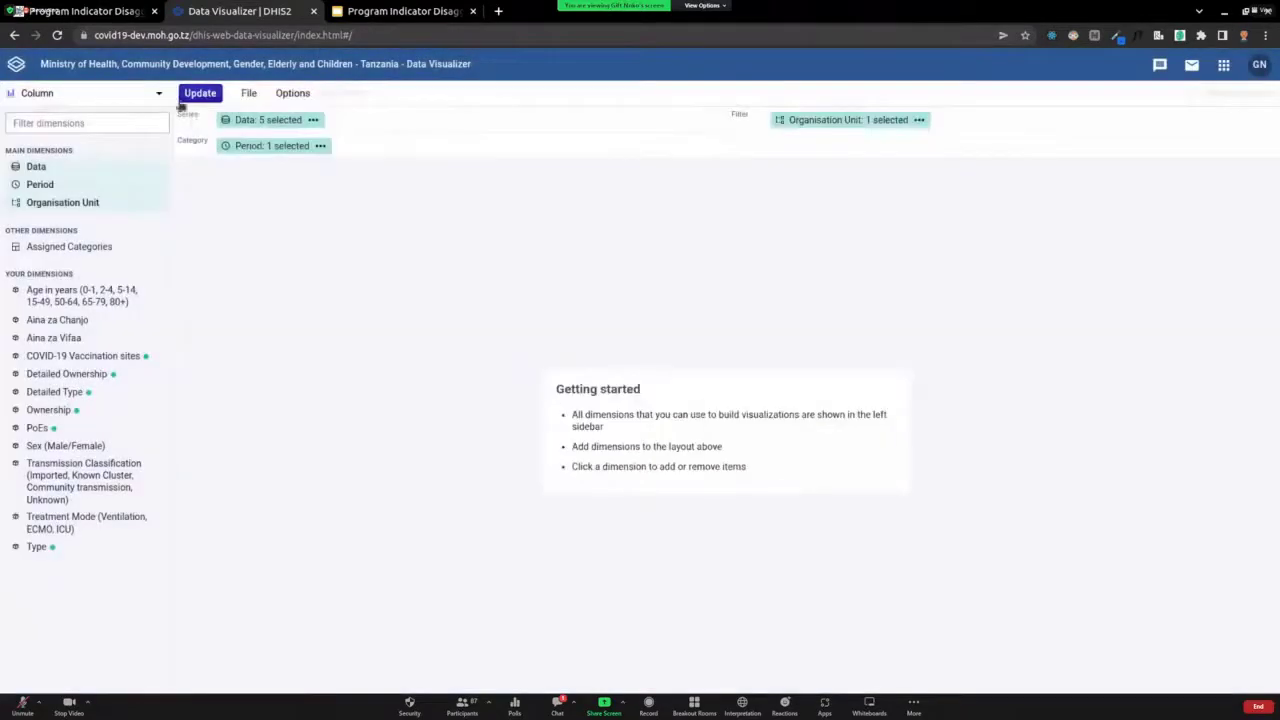
- Replace the Last 12 months period with the relative period This year and update the column chart
left_click(258, 149)
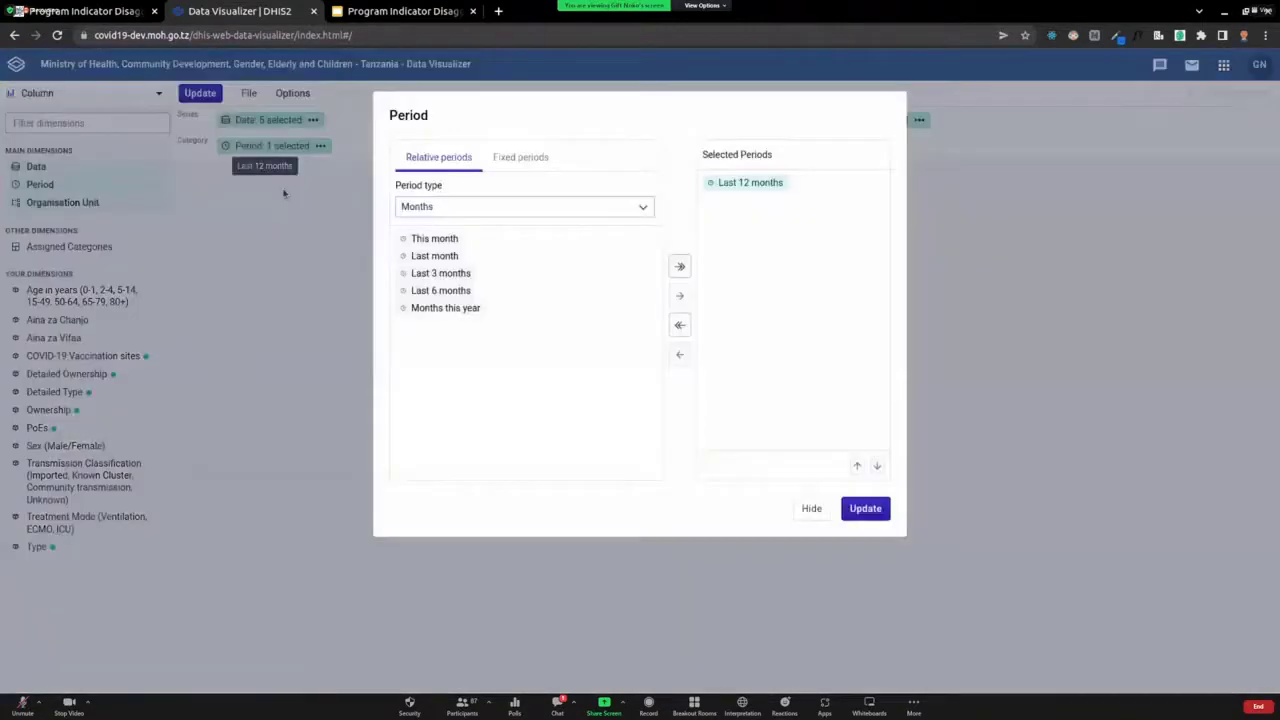
left_click(413, 208)
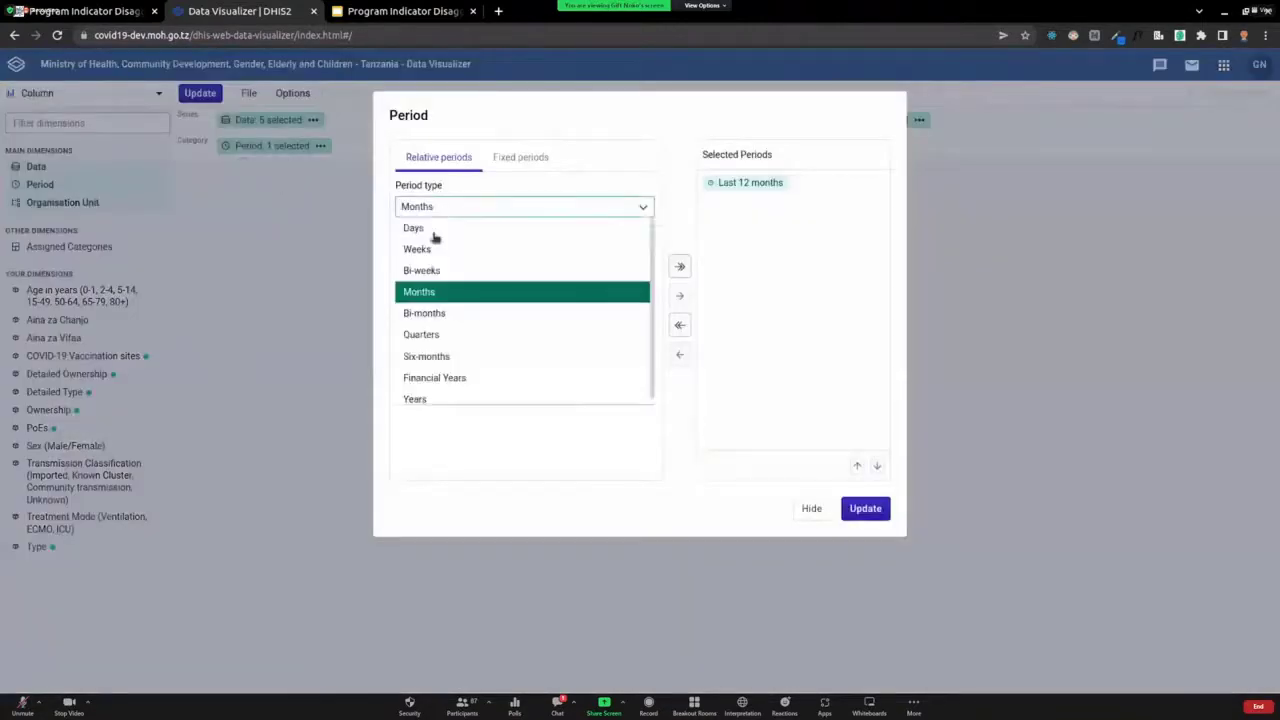
left_click(434, 397)
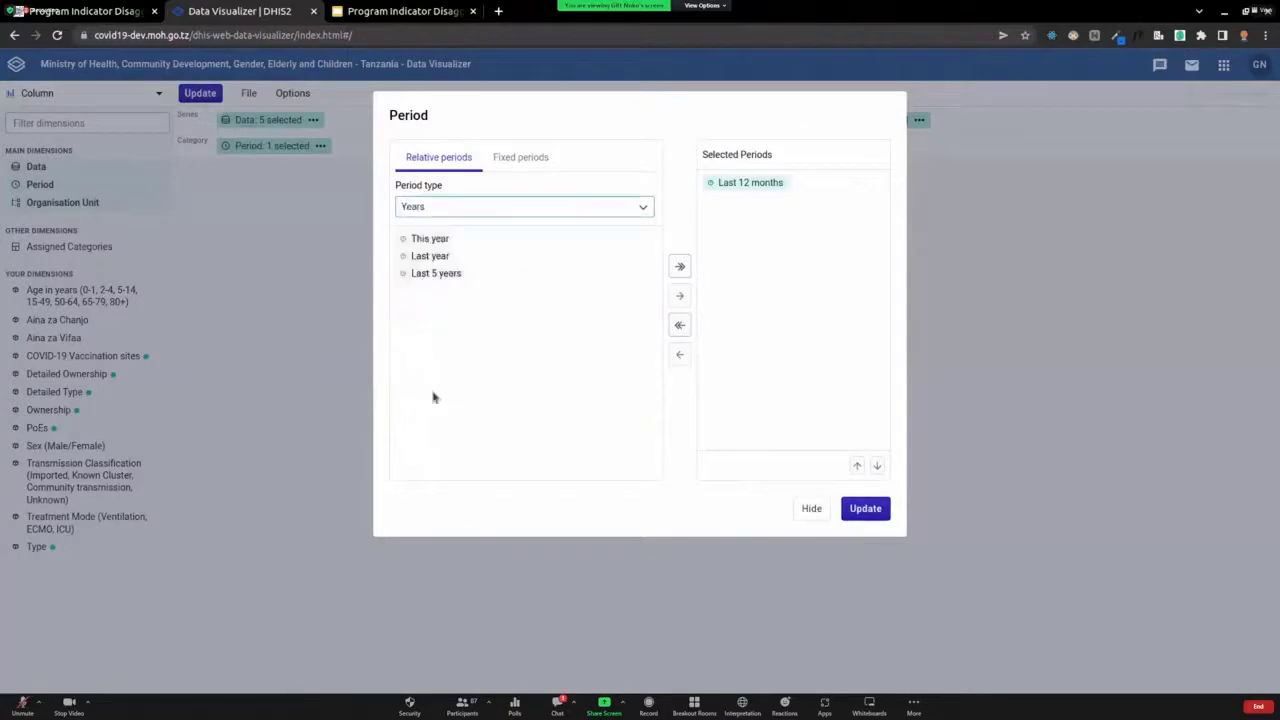
double_click(424, 238)
double_click(424, 238)
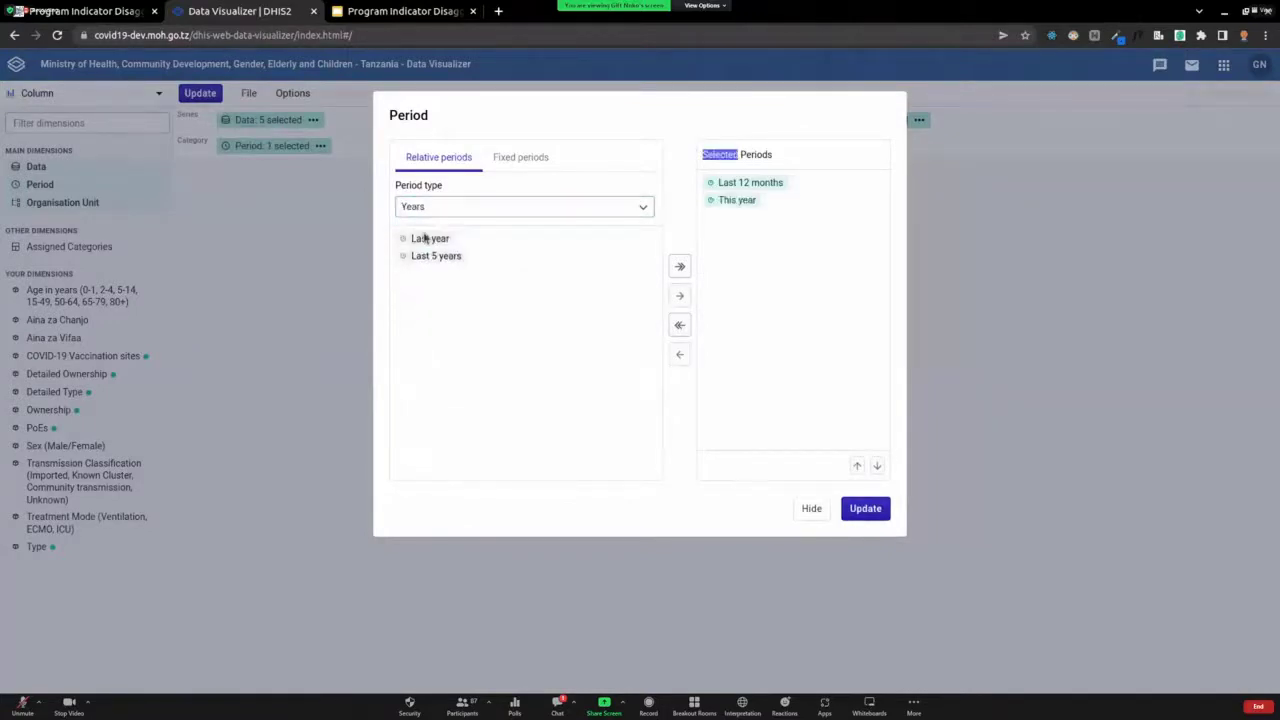
double_click(720, 186)
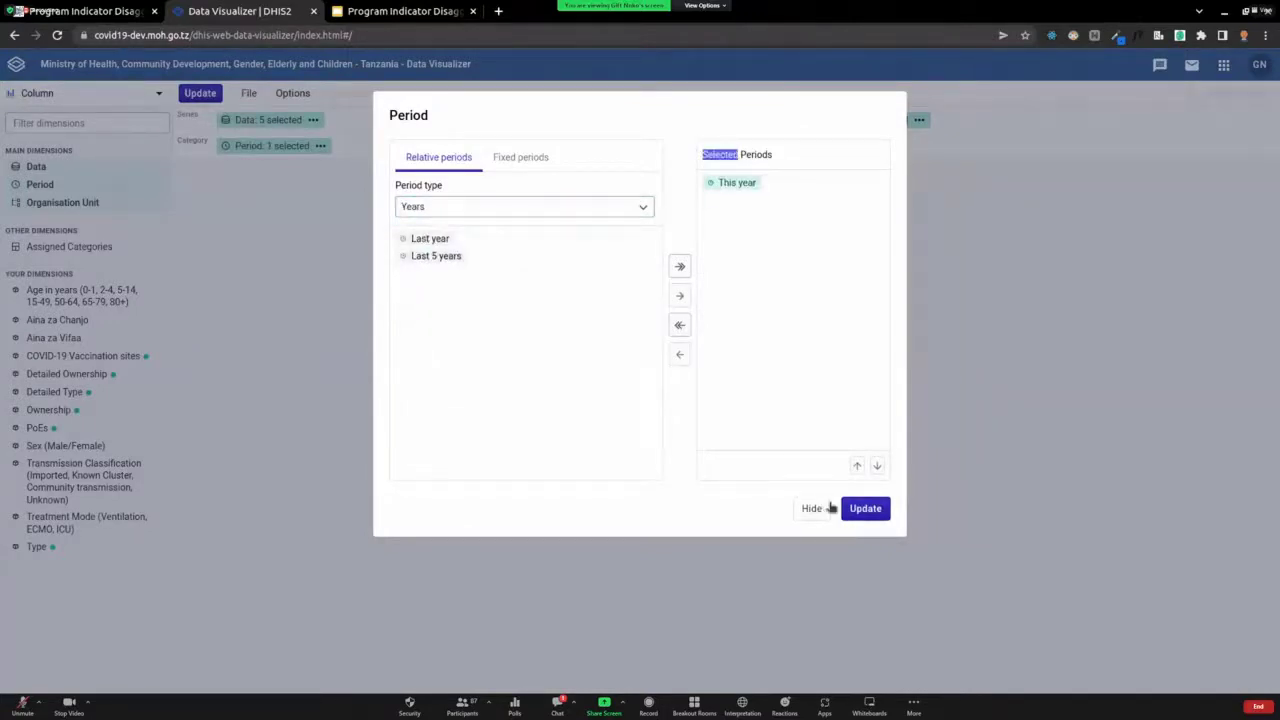
left_click(865, 508)
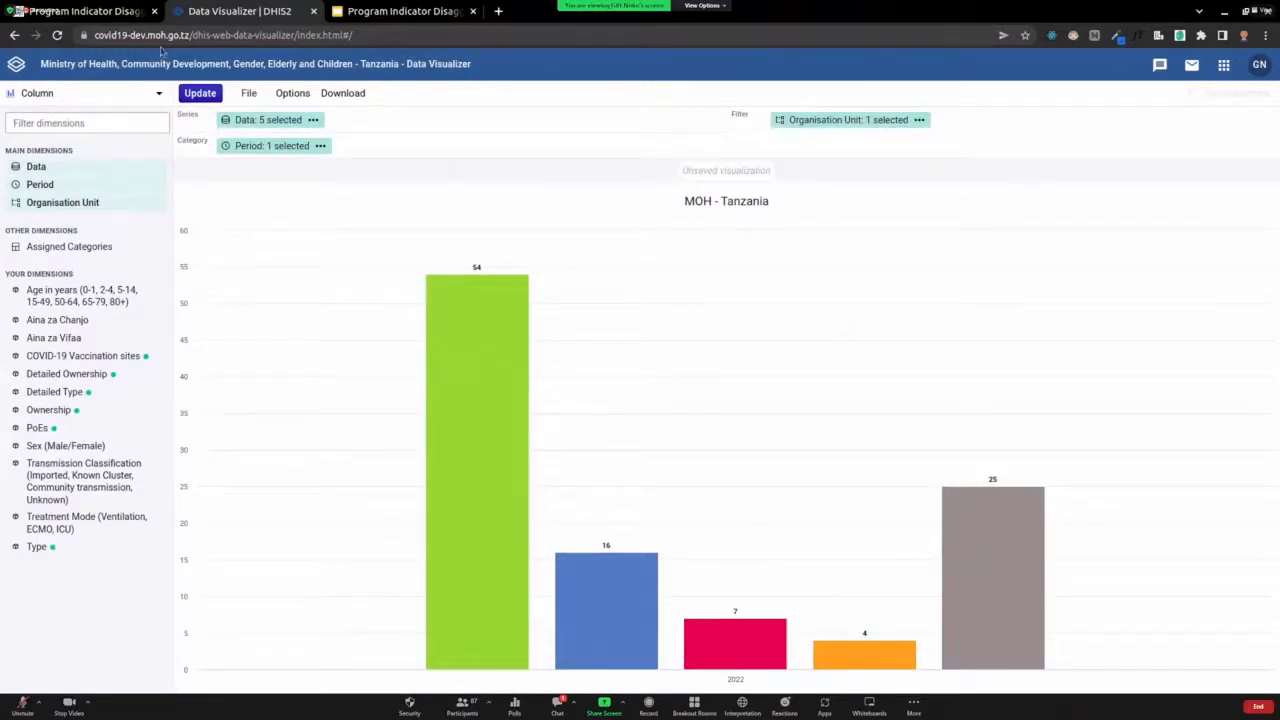
- Open COVID-19 Cases in maintenance from the Program Indicator Disaggregator, delete the last character of its short name and save it
left_click(90, 17)
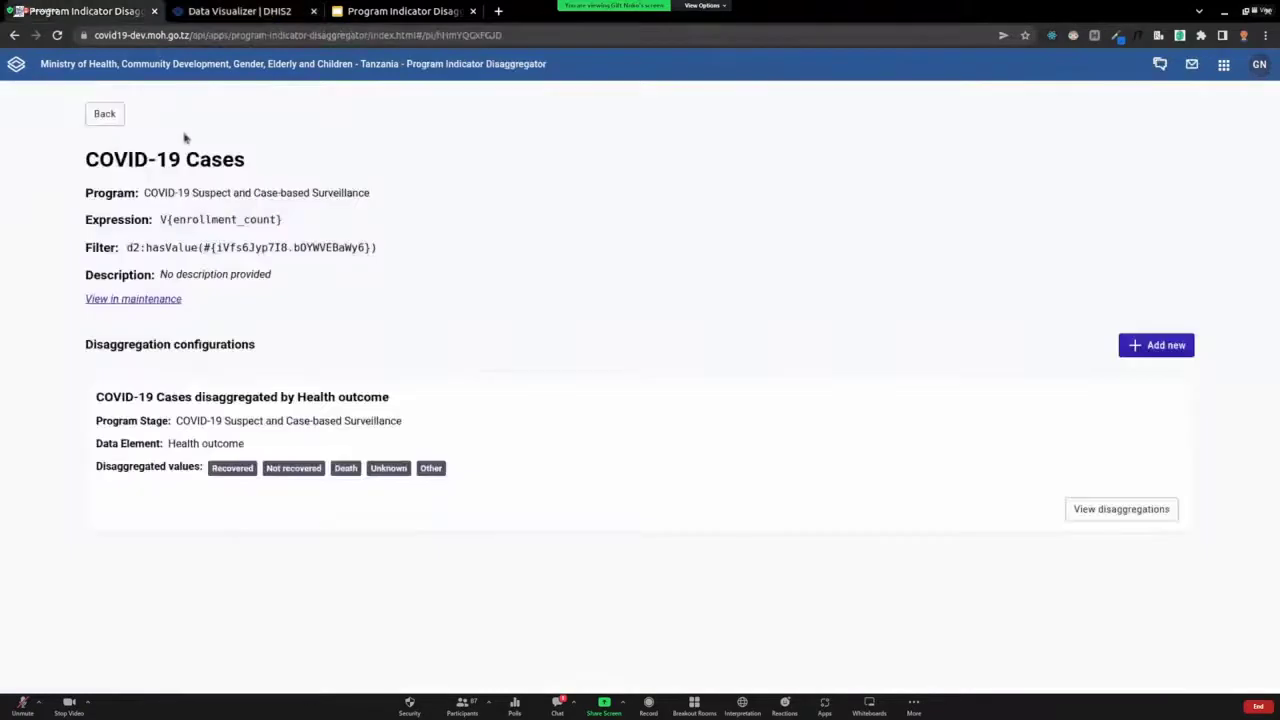
left_click(101, 302)
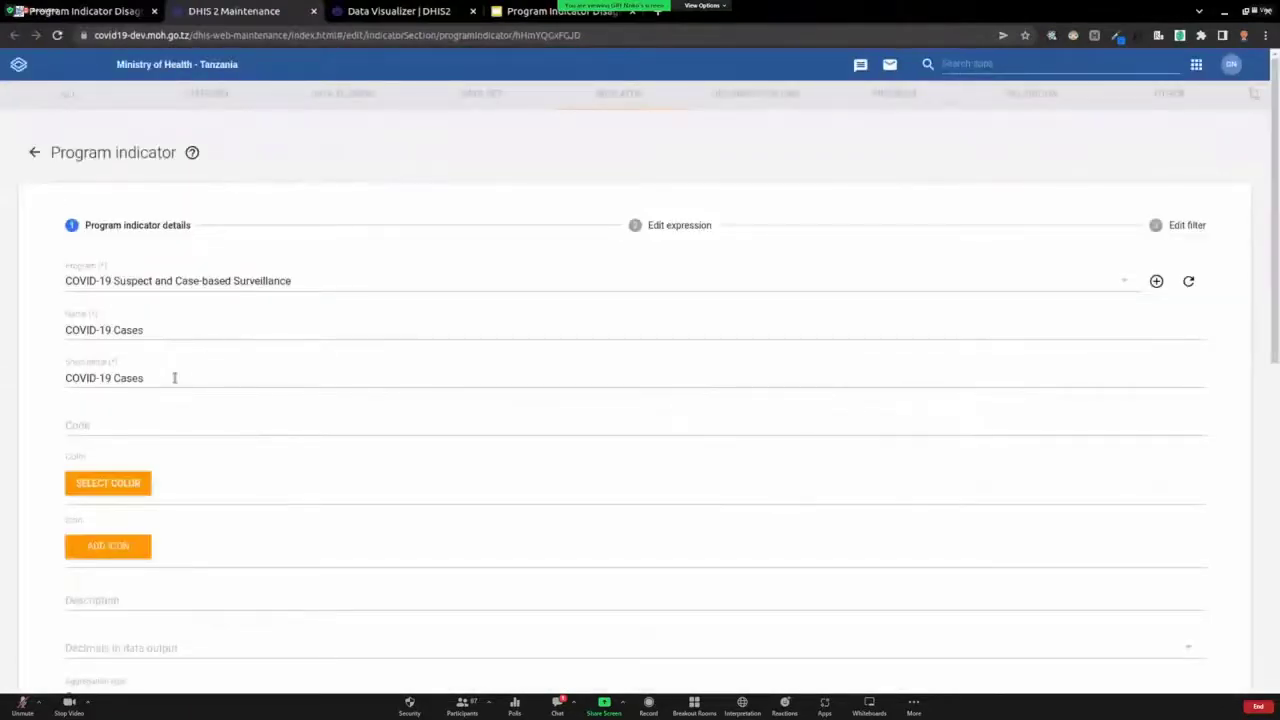
left_click(154, 381)
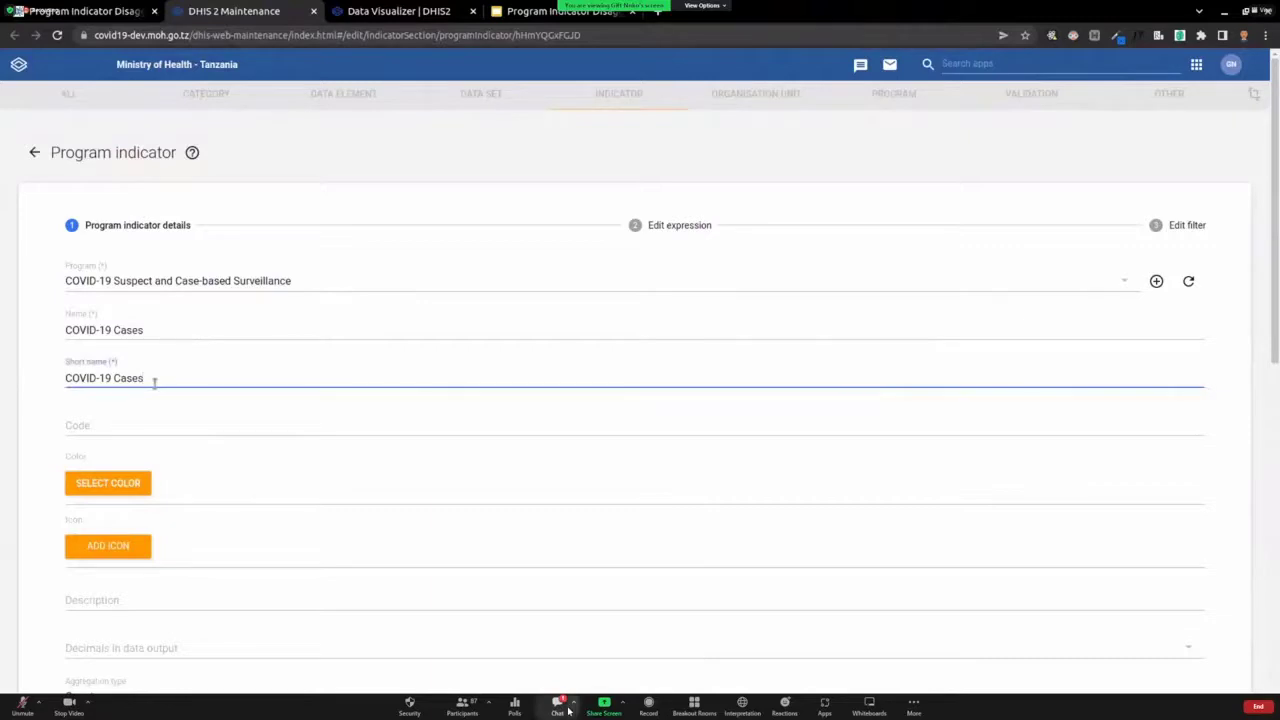
key("BackSpace")
scroll(37, 440, "down", 10)
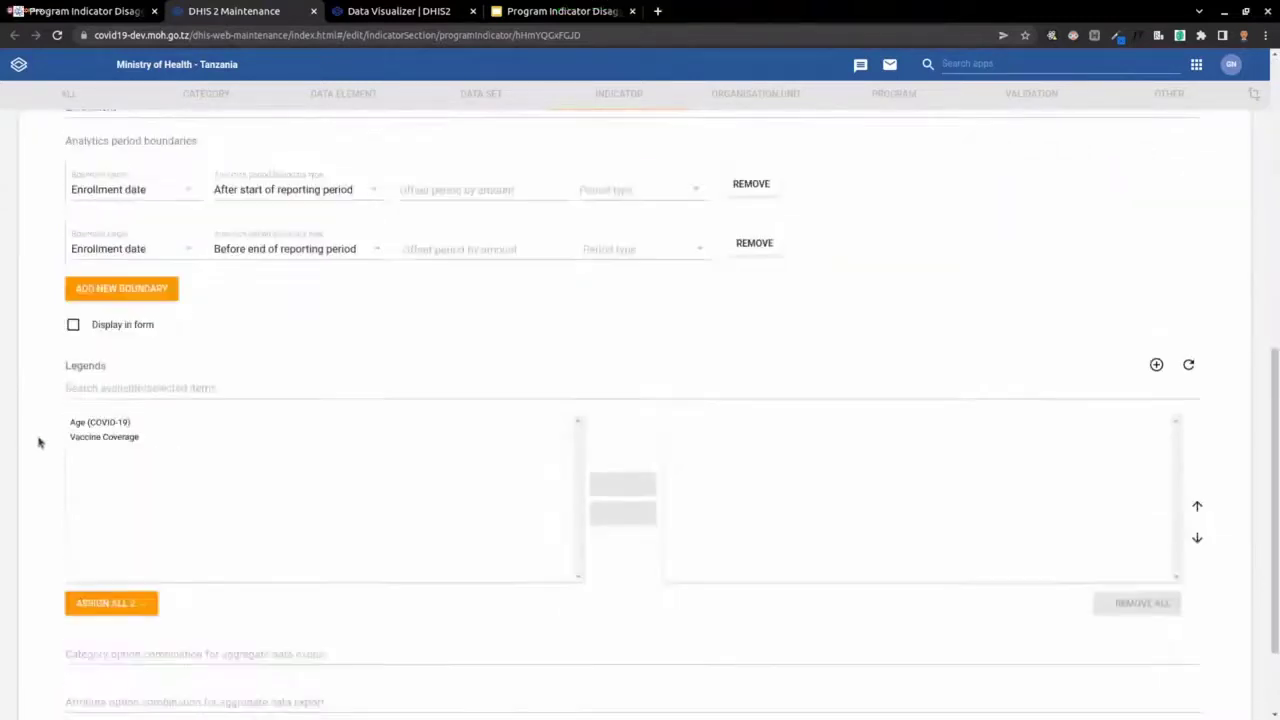
left_click(115, 618)
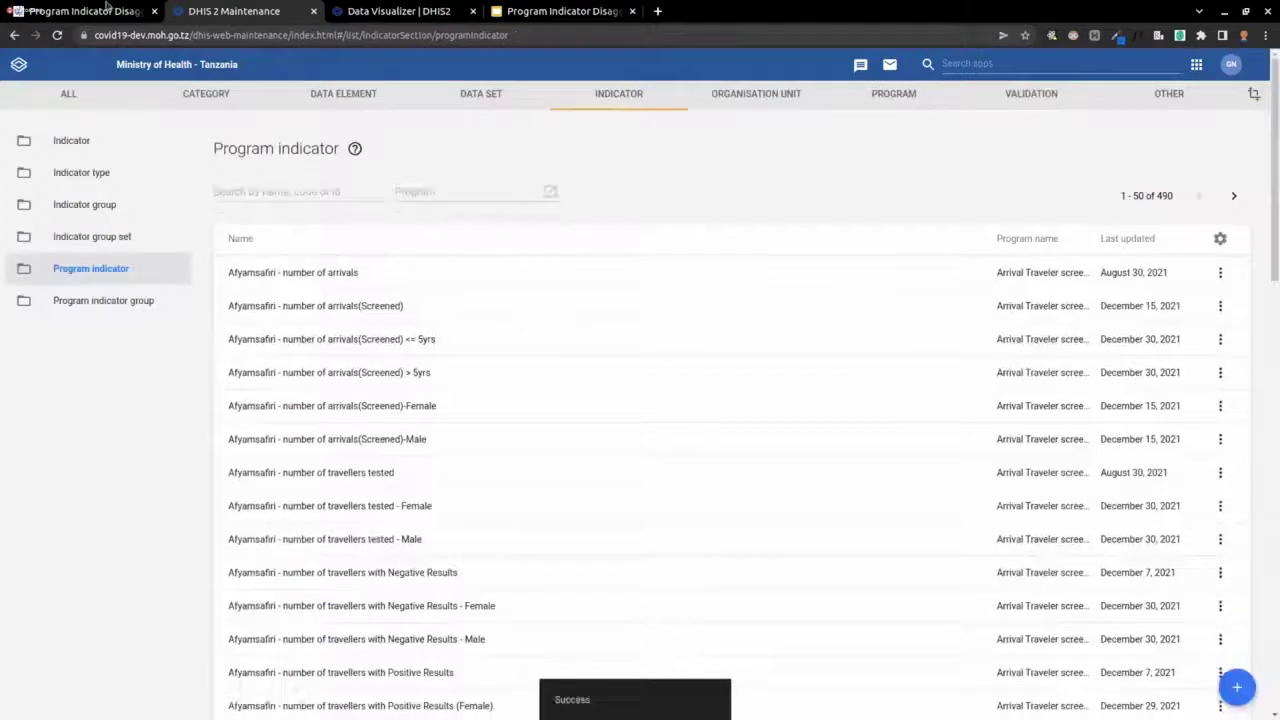
- Reload COVID-19 Cases in Program Indicator Disaggregator, propagate the indicator's changes into its Health outcome disaggregation, and switch to the presentation slides
left_click(105, 10)
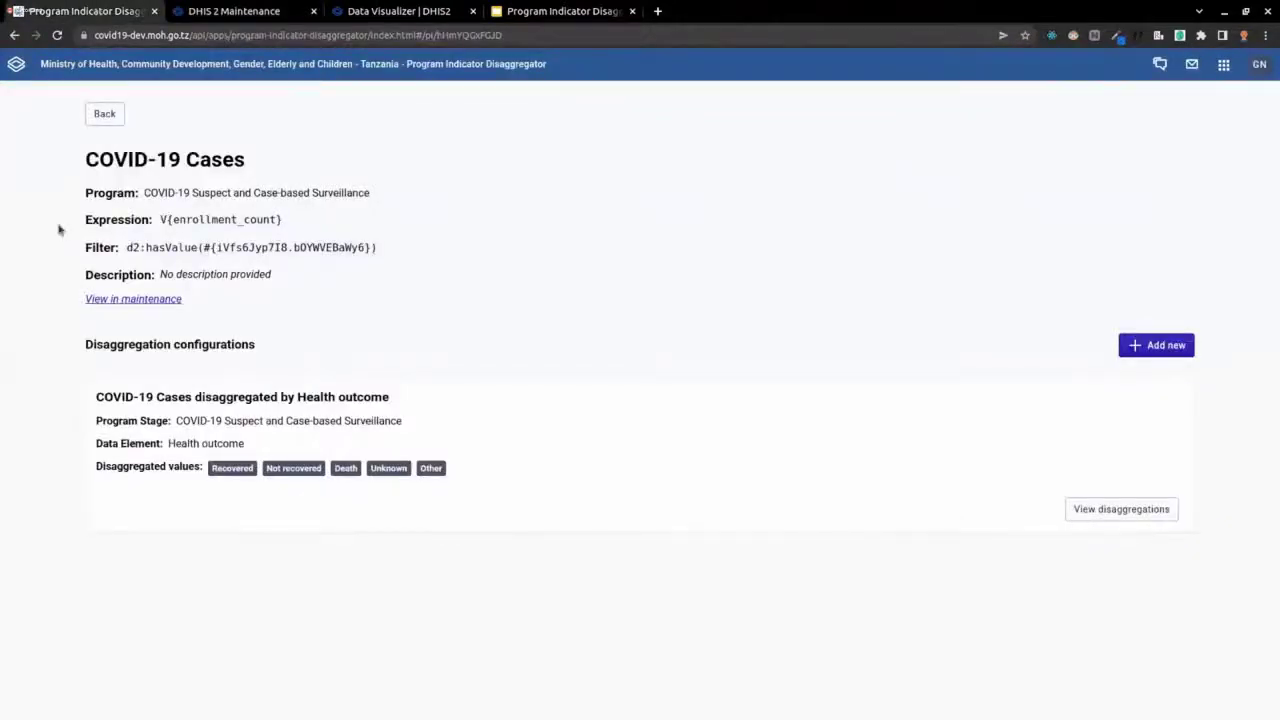
key("F5")
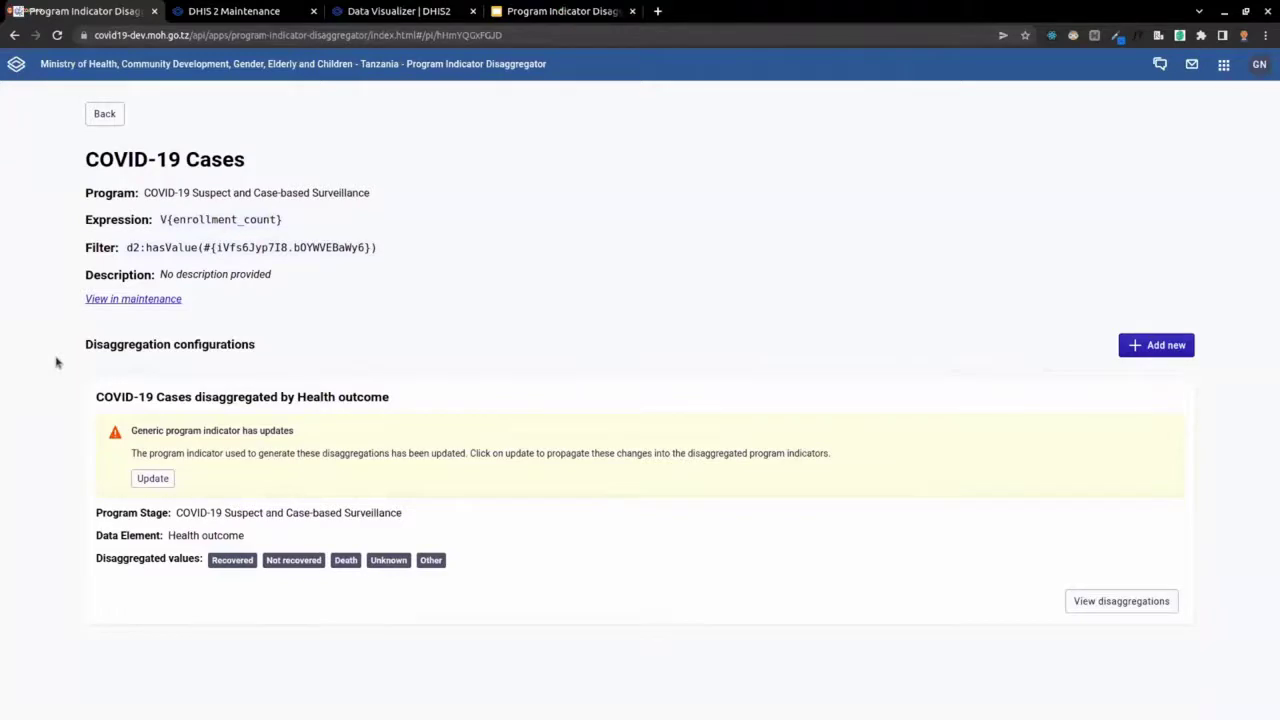
left_click(149, 479)
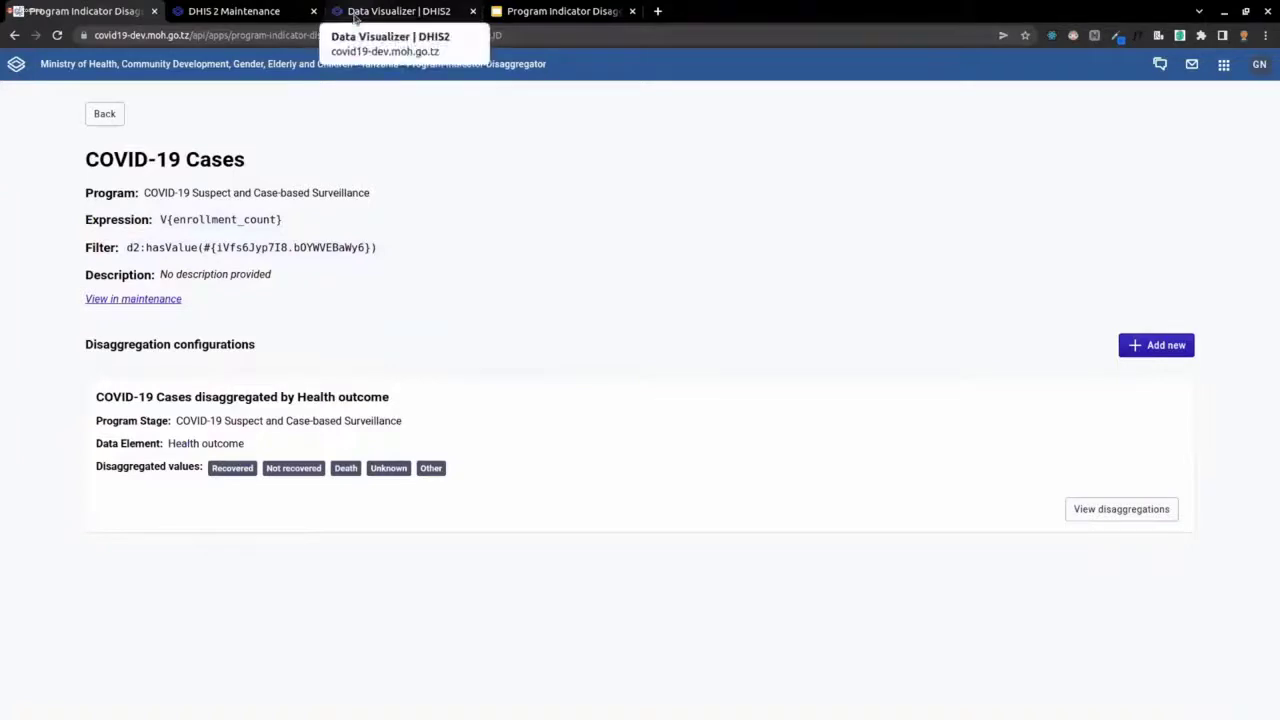
left_click(532, 10)
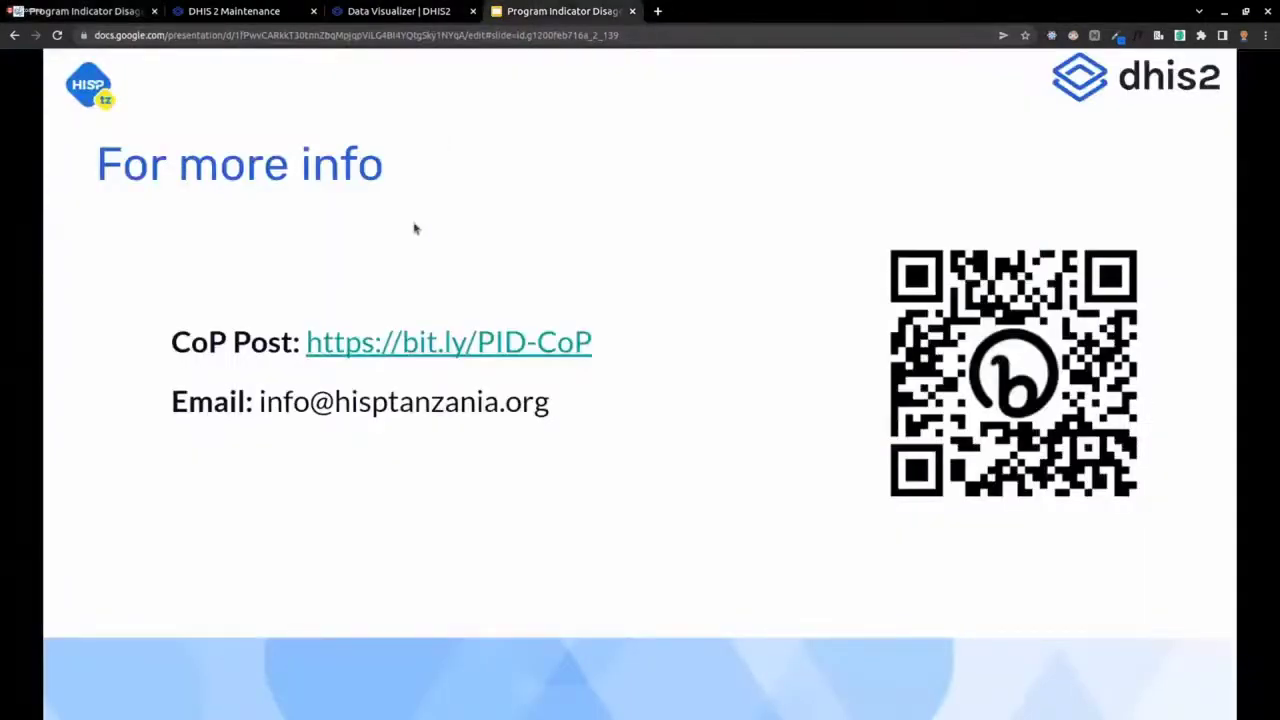